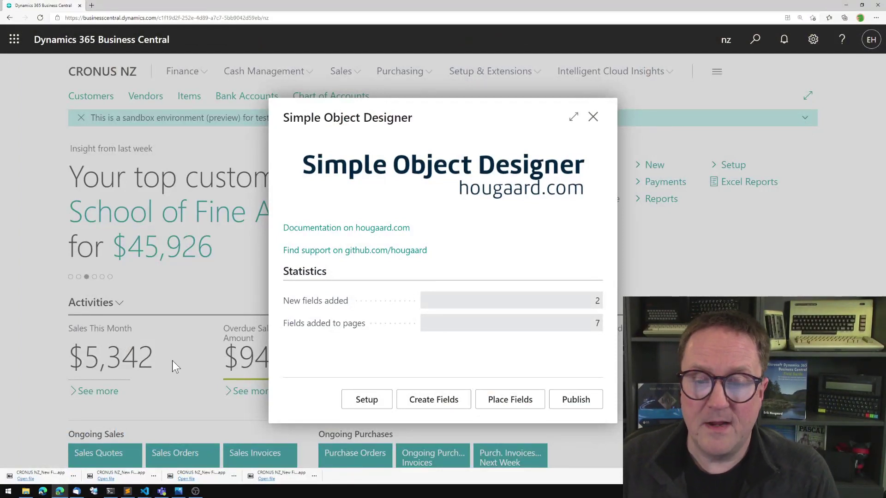
Step: Add Demo_Field to Sales Header (table 36) as Text, size 50, captioned Demo Field
left_click(430, 402)
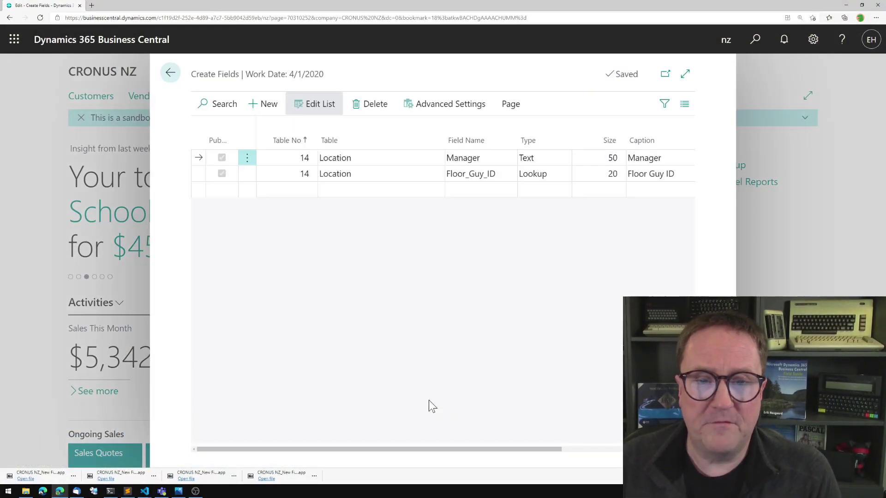
left_click(288, 189)
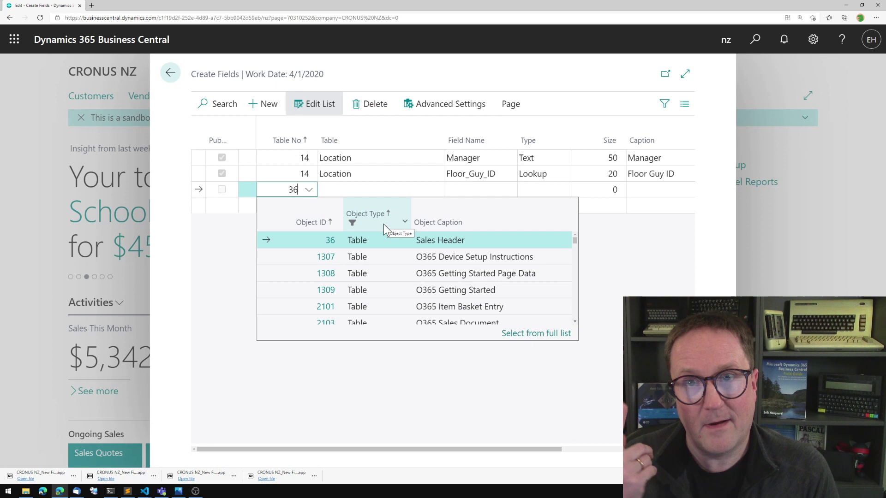
key("Tab")
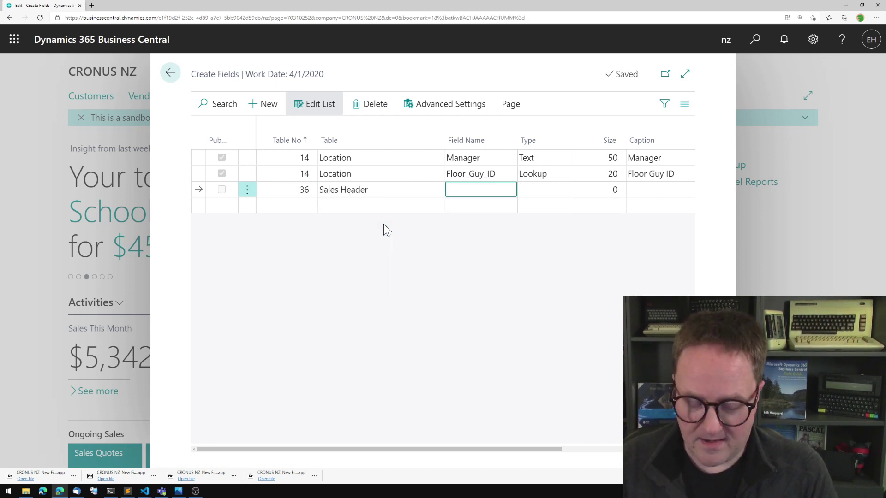
type("Demo Field")
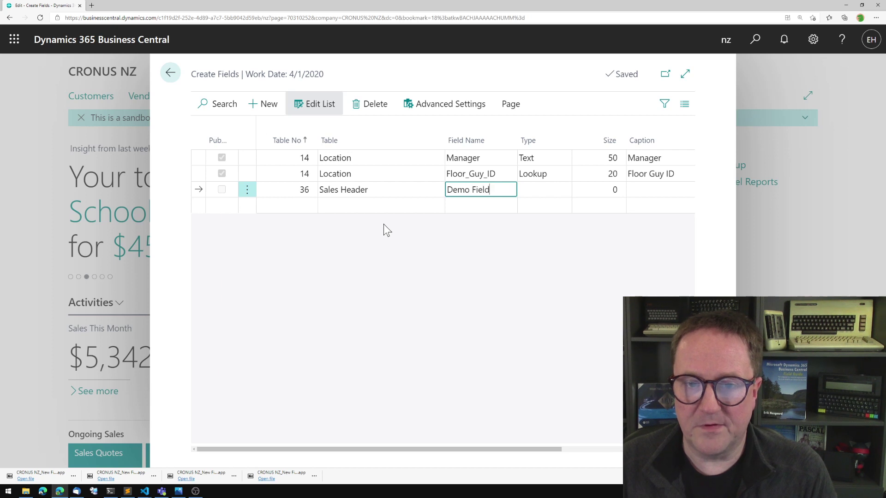
key("Tab")
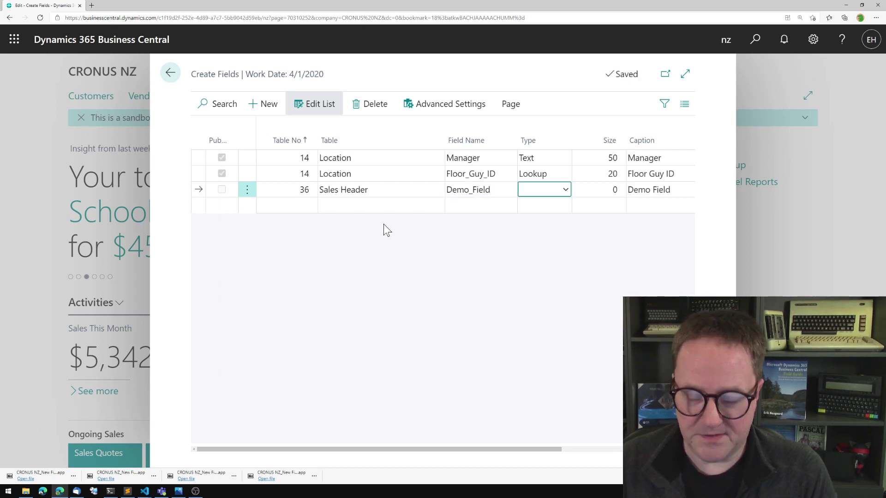
type("t")
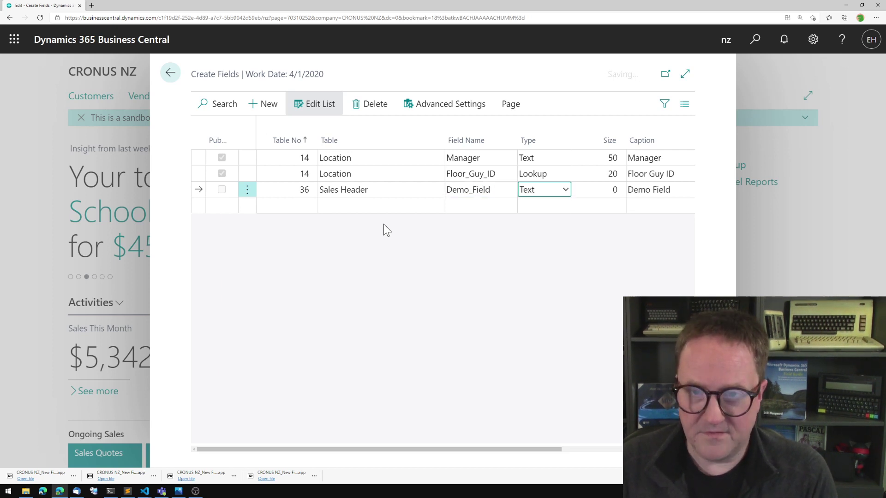
key("Tab")
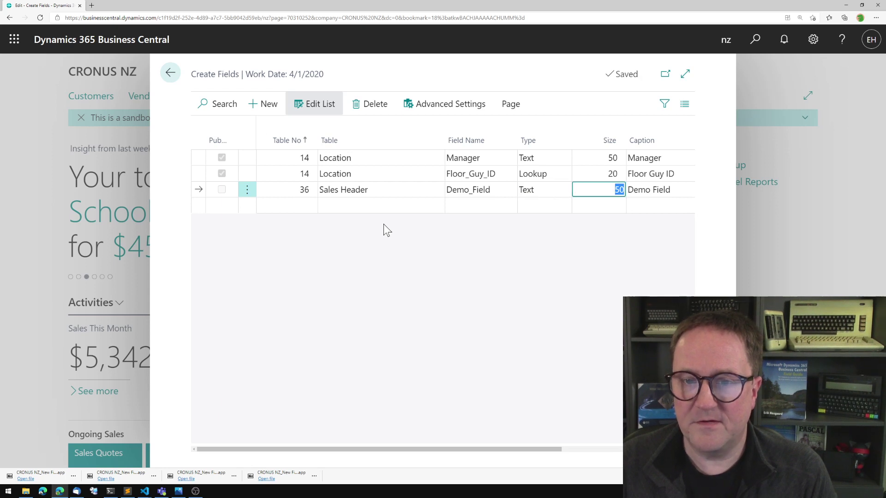
key("Tab")
key("Tab")
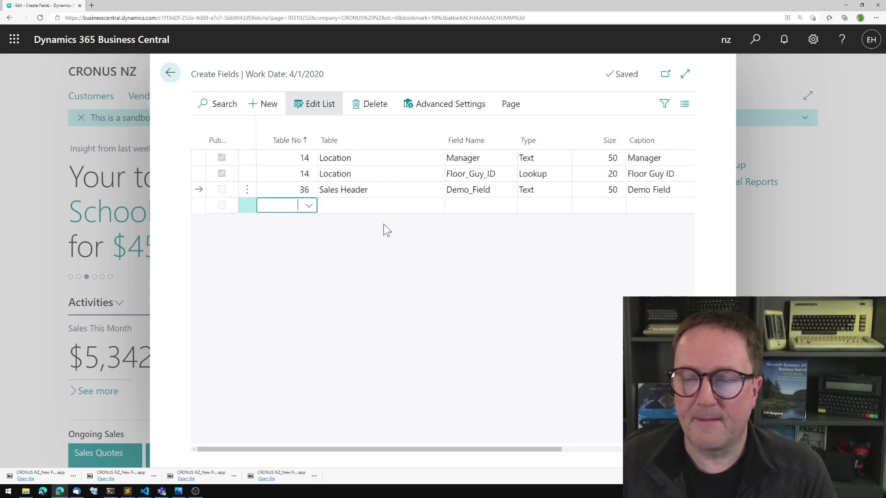
key("Up")
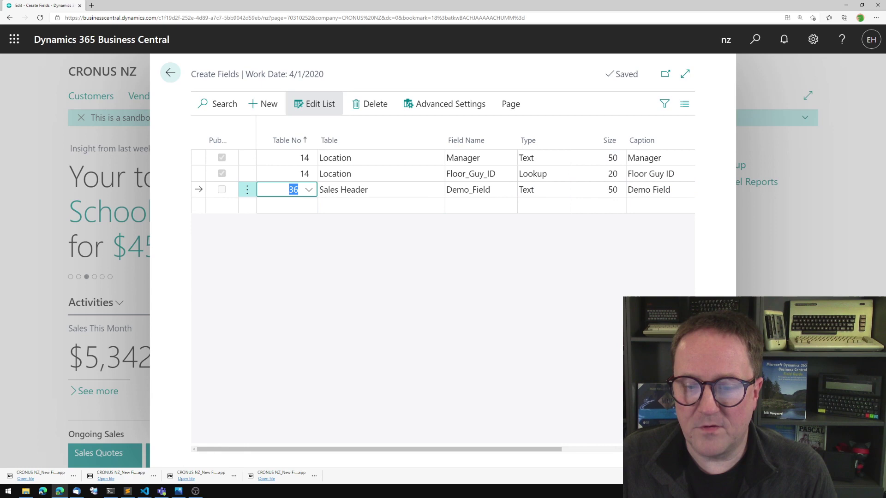
Step: Set Demo_Field's Sales Order page placement to AddAfter
left_click_drag(525, 450, 652, 451)
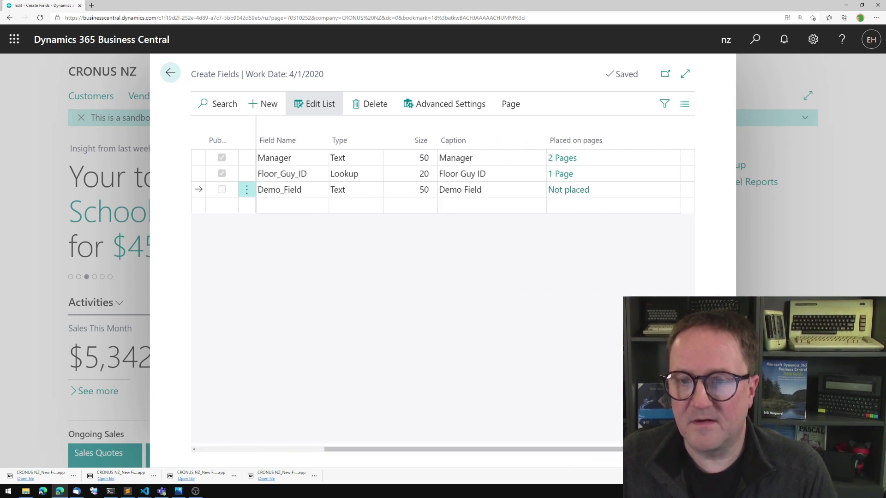
left_click(568, 190)
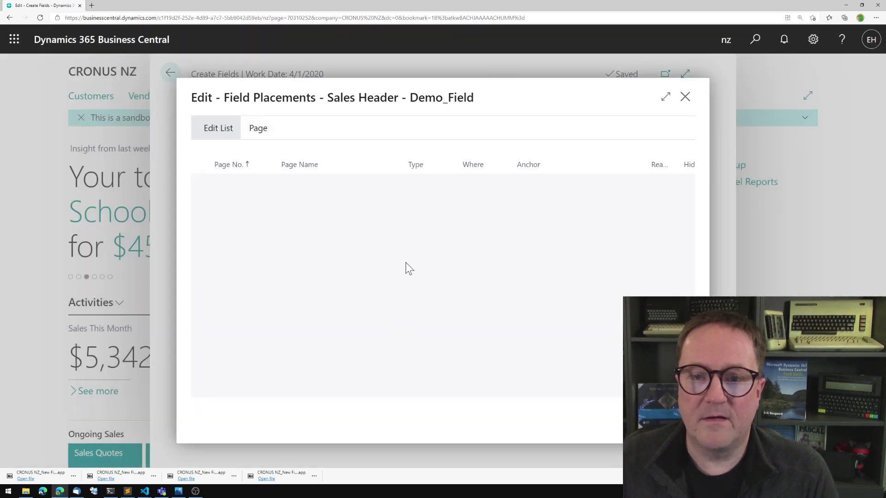
scroll(344, 217, "up", 3)
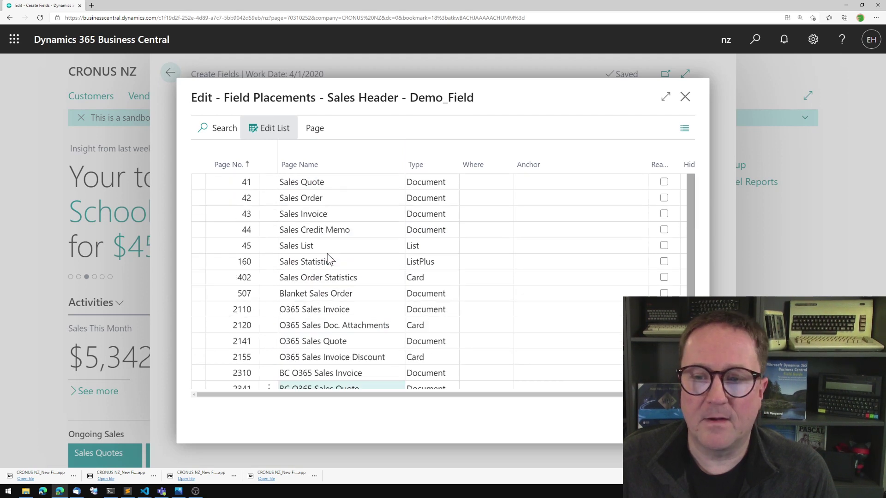
left_click(508, 197)
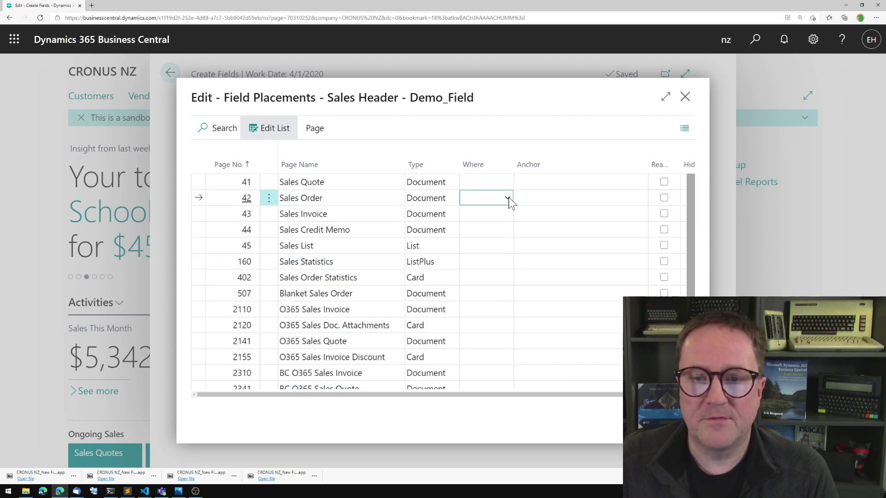
left_click(503, 198)
left_click(479, 265)
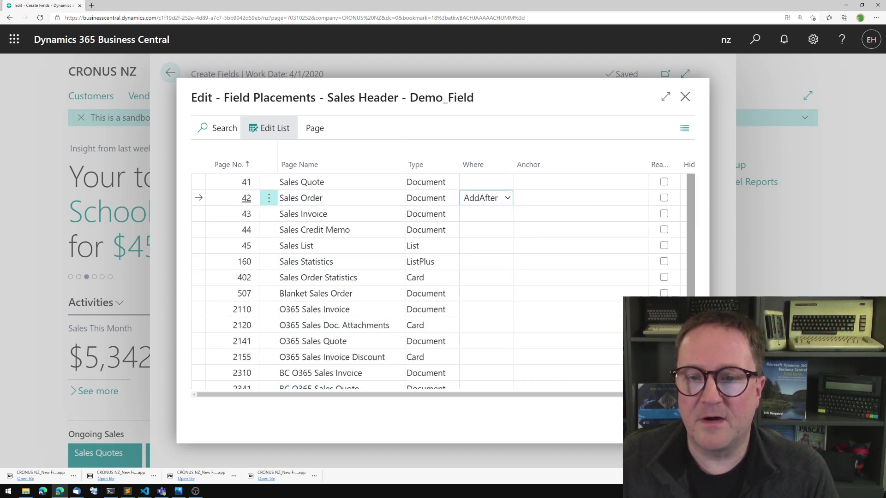
key("Tab")
Step: Anchor the Sales Order placement to Posting Date and return to the field list
left_click(638, 198)
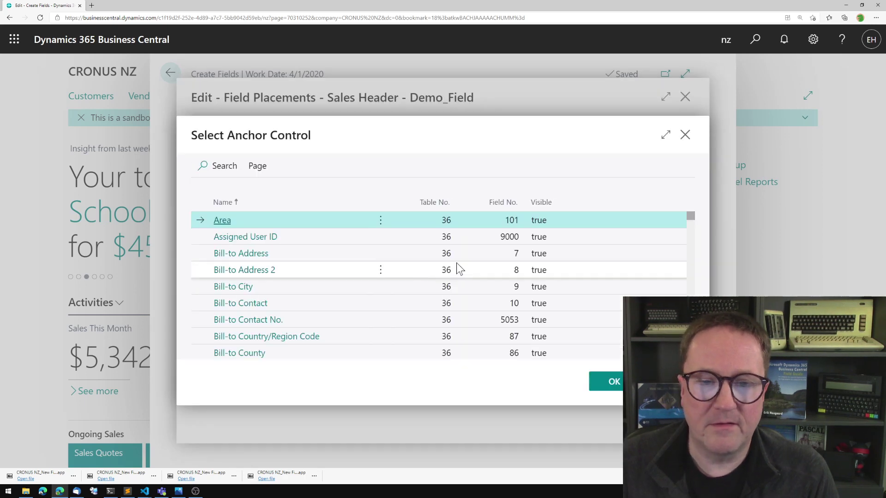
scroll(258, 314, "down", 15)
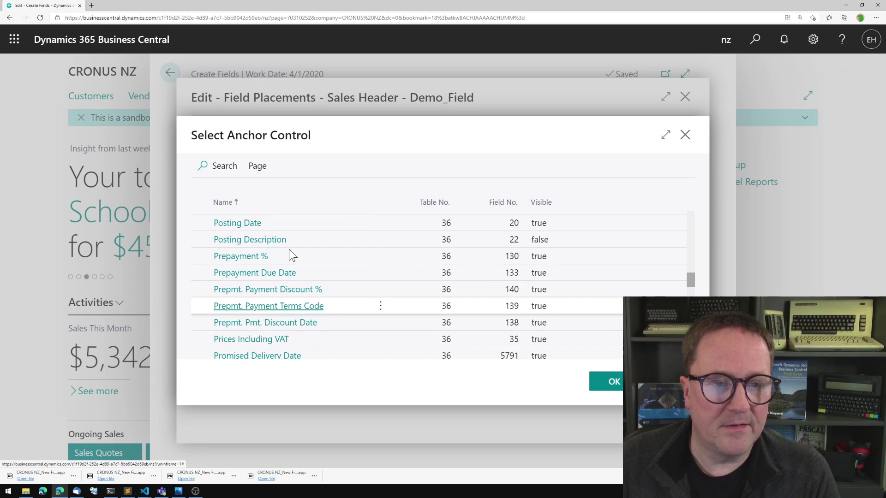
left_click(220, 166)
type("posting")
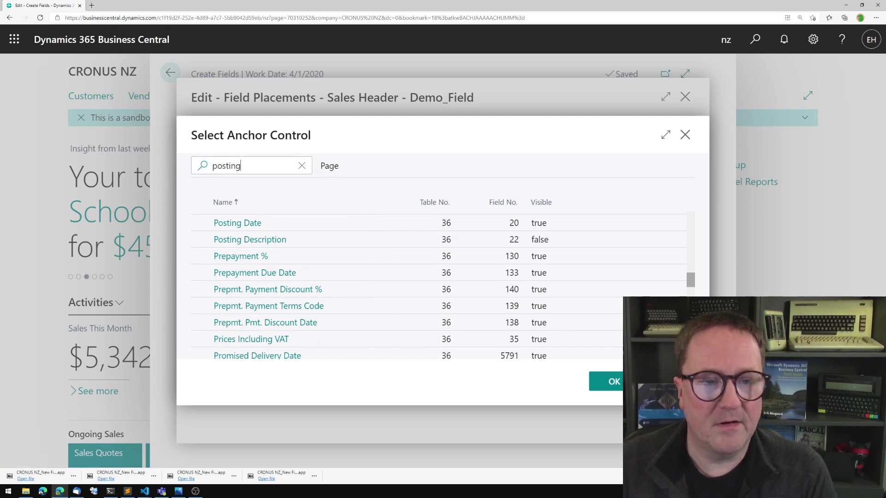
left_click(240, 223)
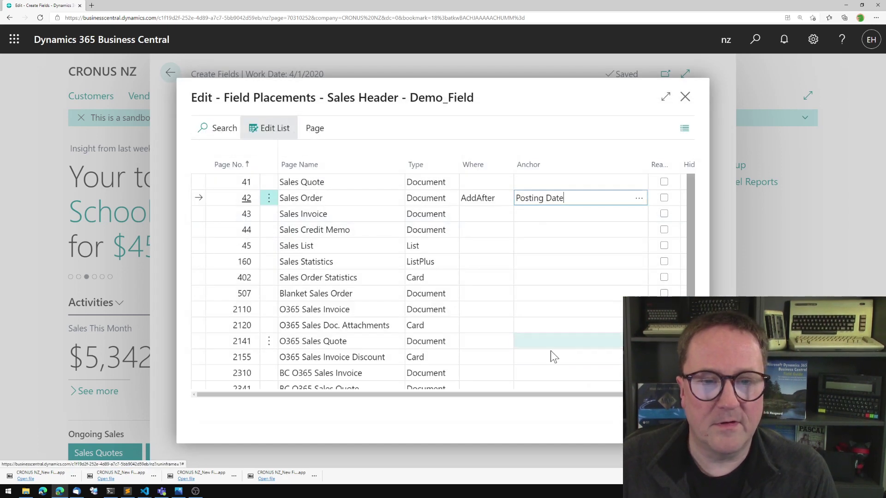
key("Down")
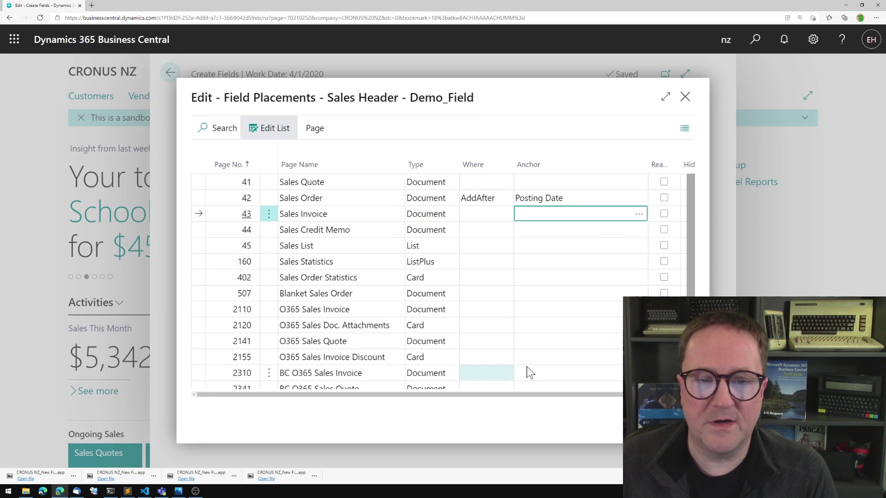
key("Escape")
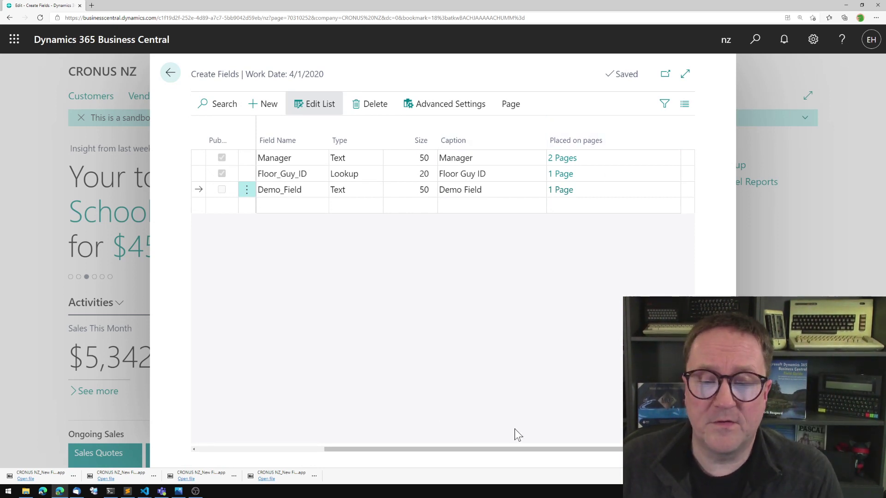
Step: Personalize the Create Fields page to show the FieldNo column, revealing Demo_Field as 50000
left_click_drag(519, 449, 434, 449)
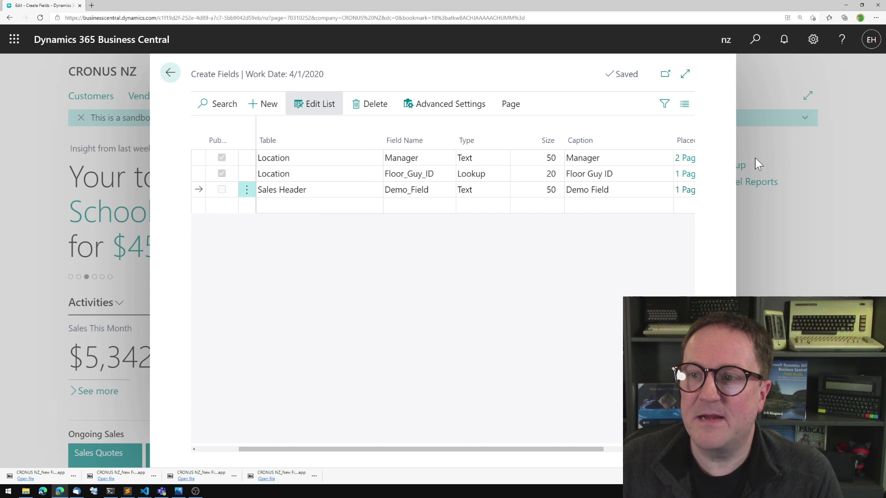
left_click(811, 41)
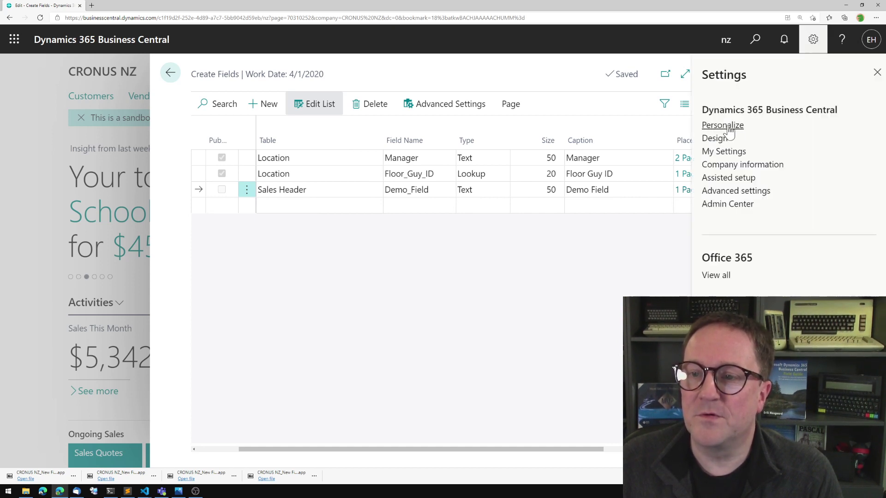
left_click(723, 126)
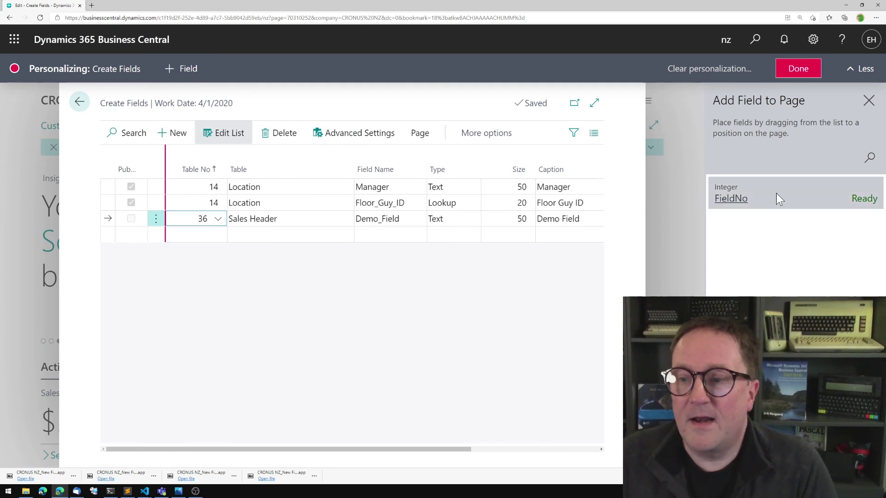
mouse_move(777, 194)
left_mouse_down()
mouse_move(503, 237)
mouse_move(425, 226)
mouse_move(428, 166)
mouse_move(358, 175)
mouse_move(356, 164)
left_mouse_up()
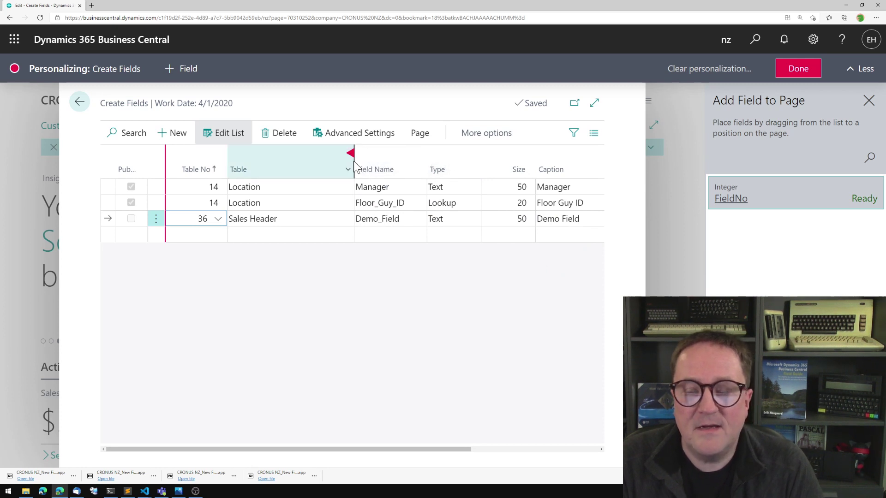
left_click(796, 69)
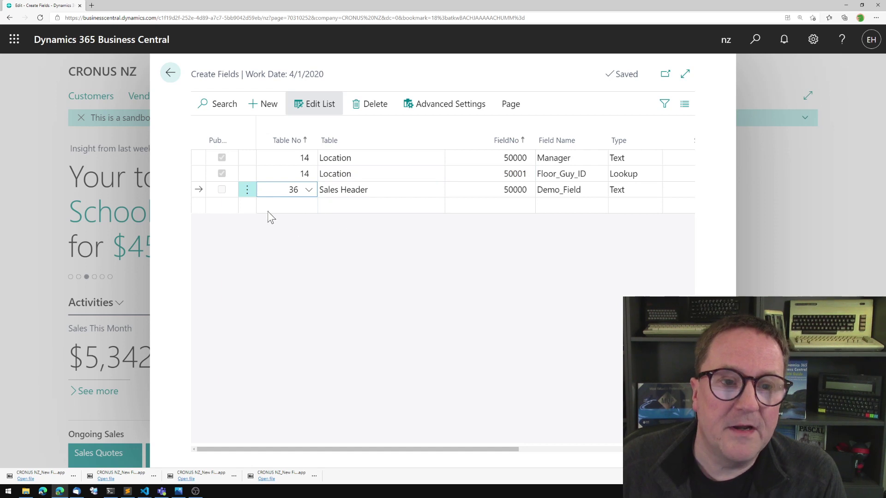
Step: Add a Demo_Field line for table 112 Sales Invoice Header: Text, size 50, caption Demo_Field
left_click(299, 210)
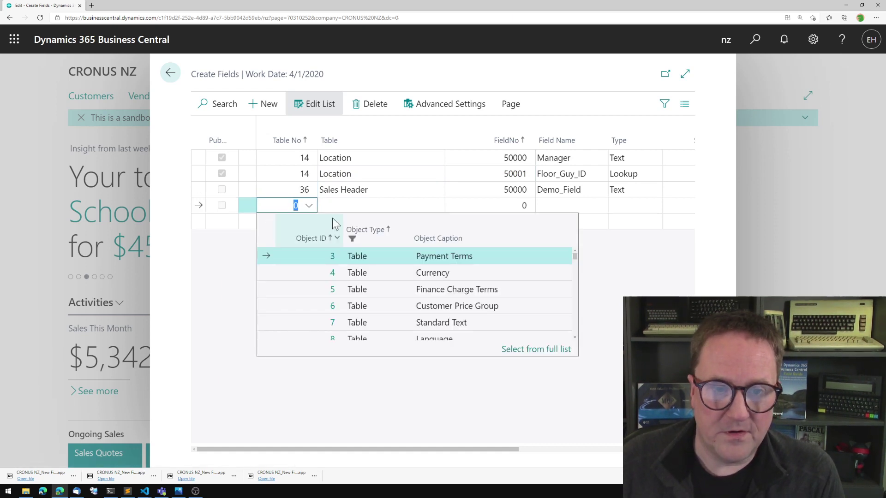
type("112")
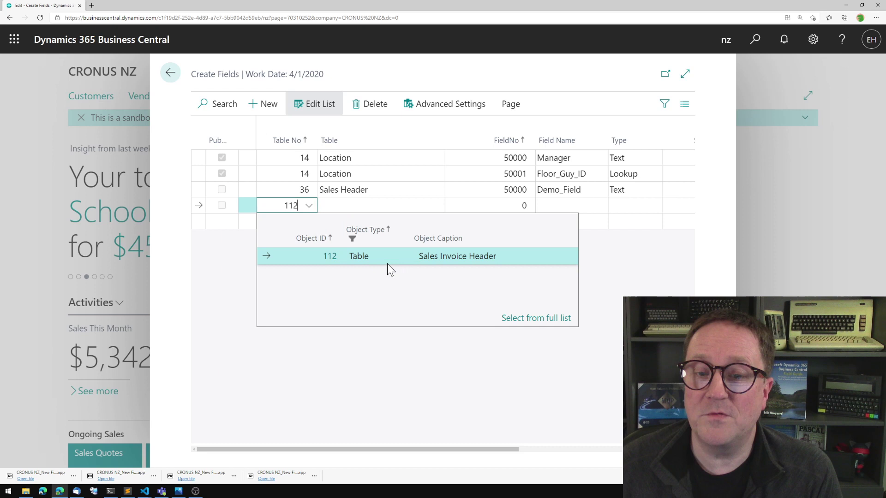
key("Tab")
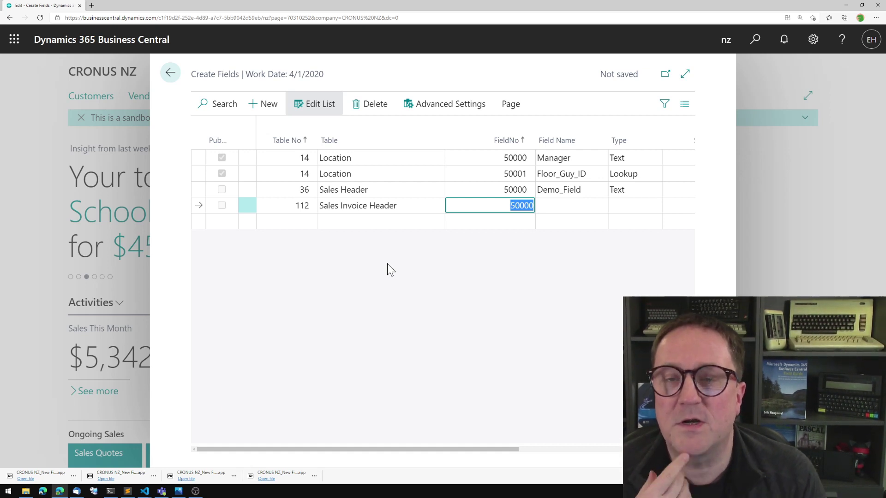
key("Tab")
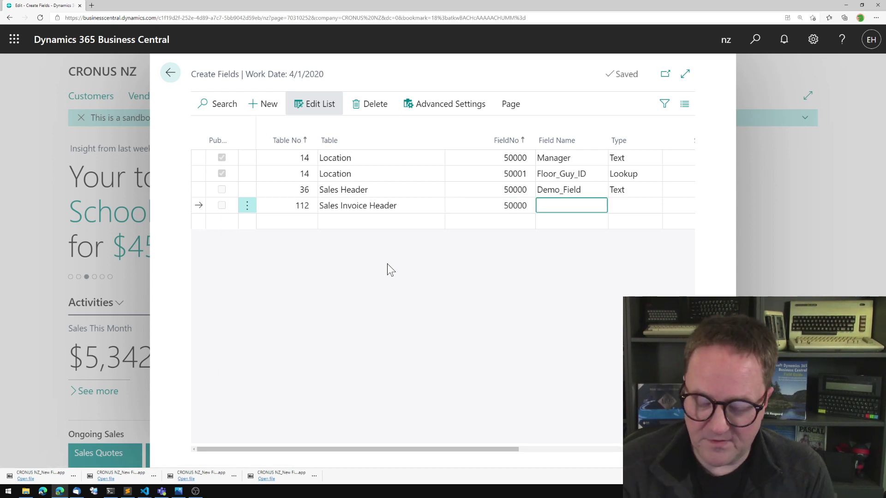
type("Demo_Field")
key("Tab")
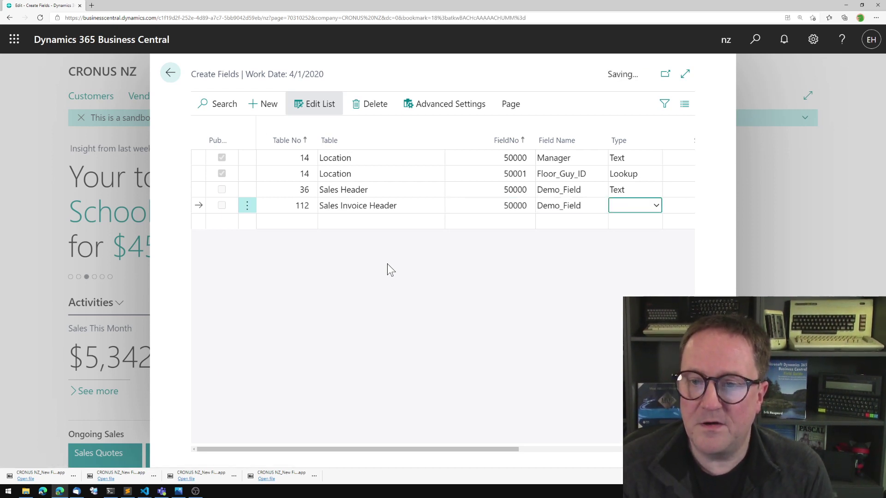
type("Text")
key("Tab")
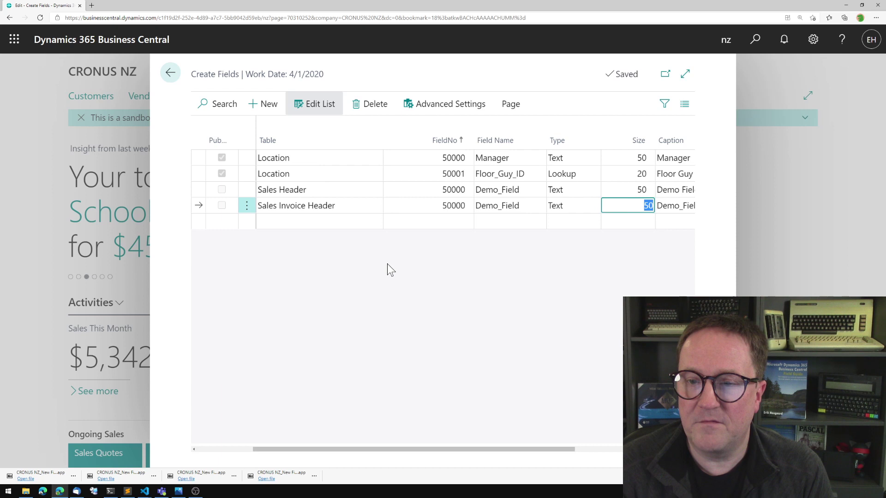
key("Tab")
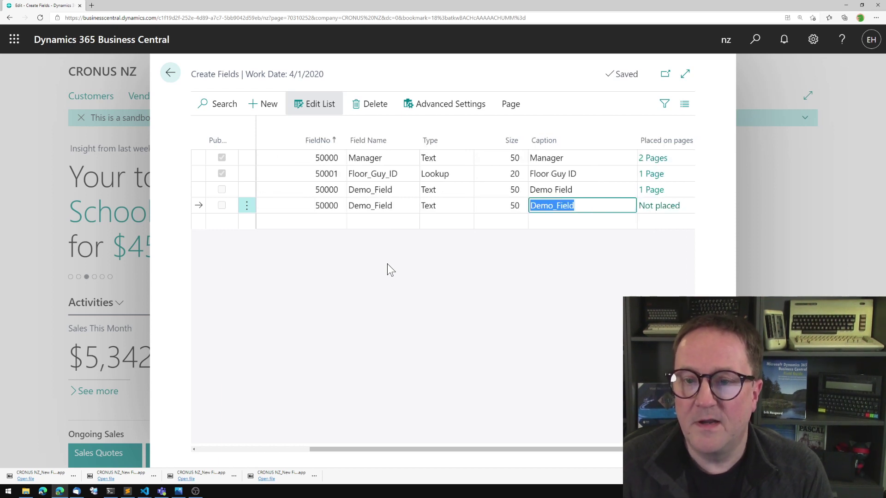
key("Tab")
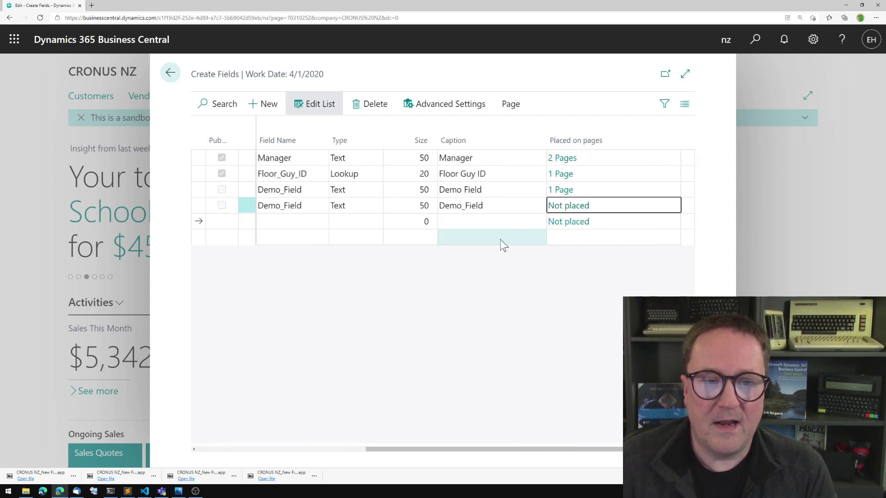
Step: Place the invoice Demo_Field after Posting Date on Posted Sales Invoice (132), then exit to the designer
left_click(565, 205)
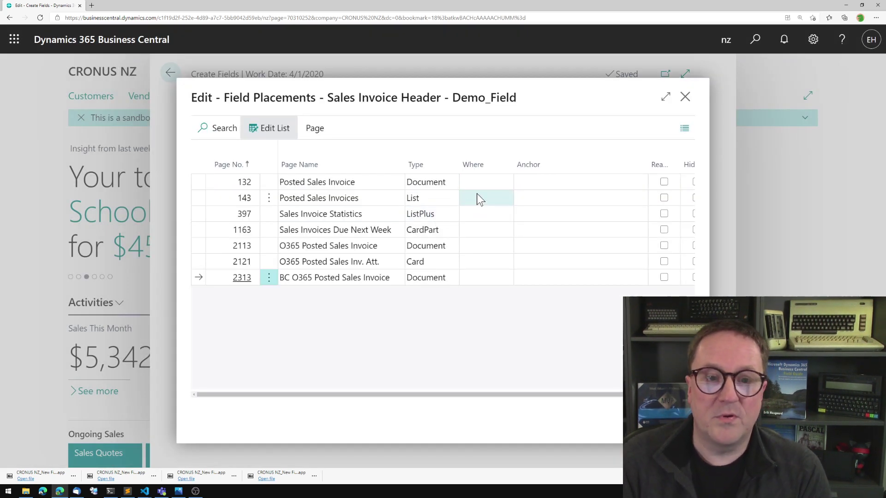
left_click(531, 182)
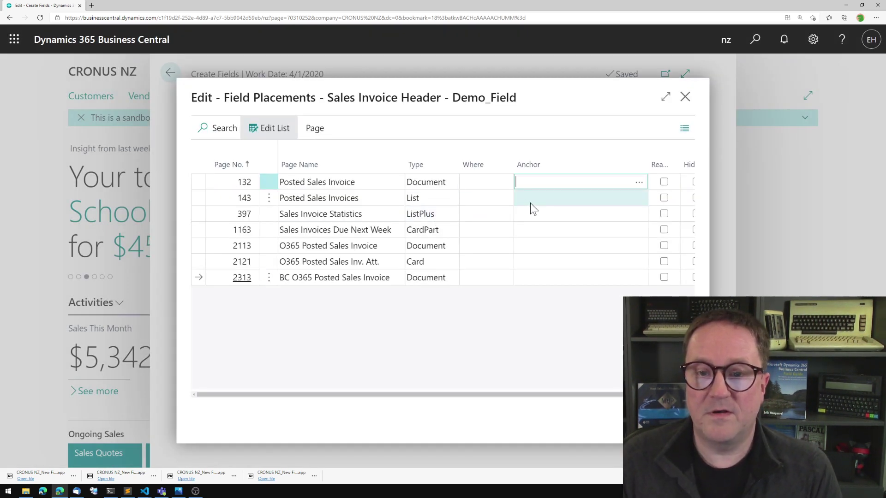
left_click(638, 183)
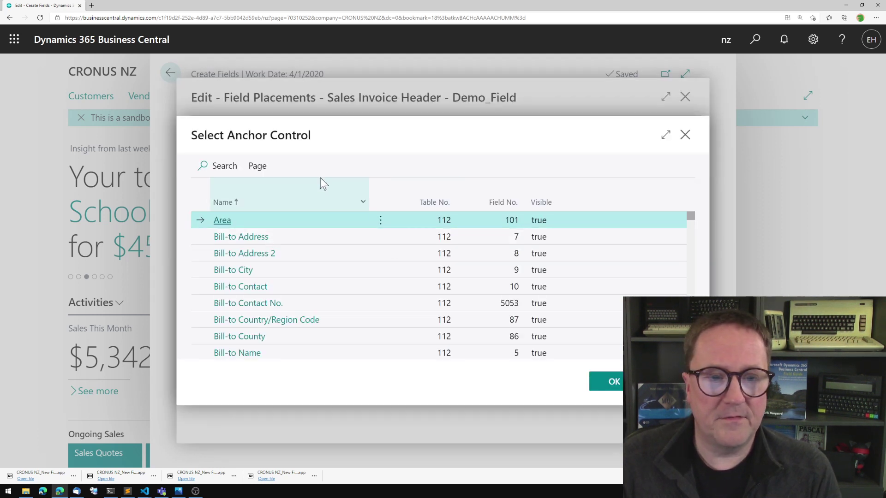
left_click(222, 167)
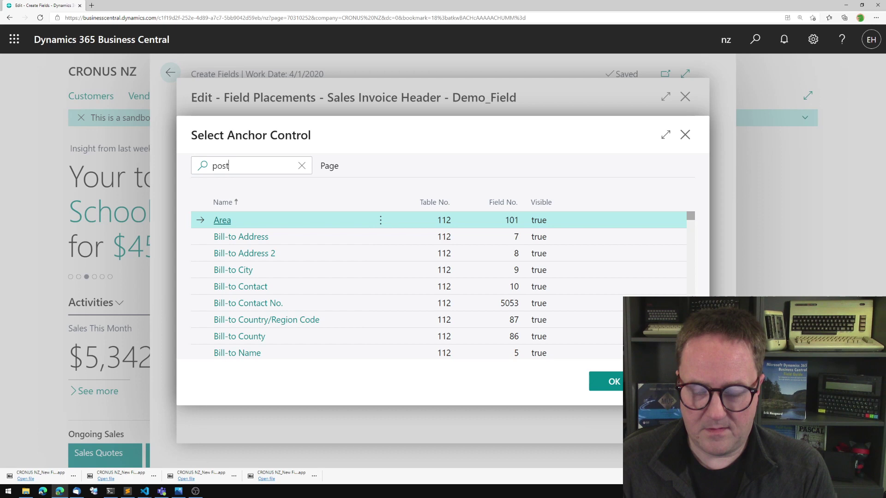
left_click(277, 226)
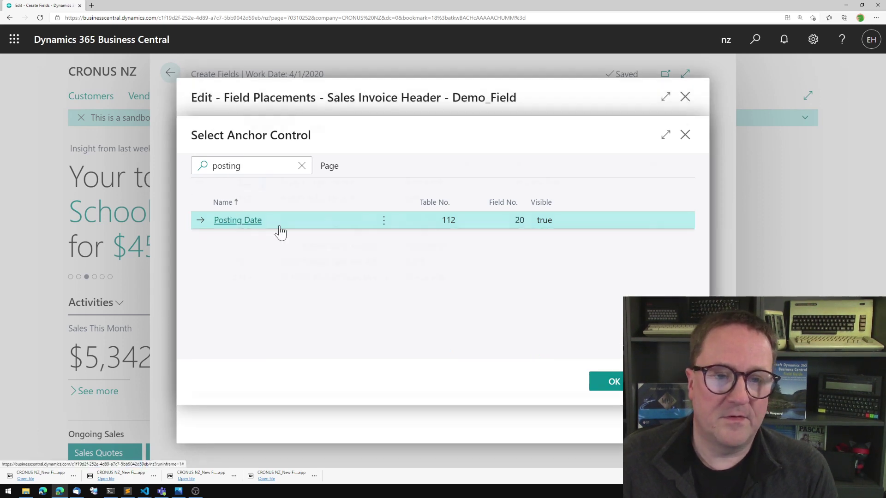
left_click(494, 181)
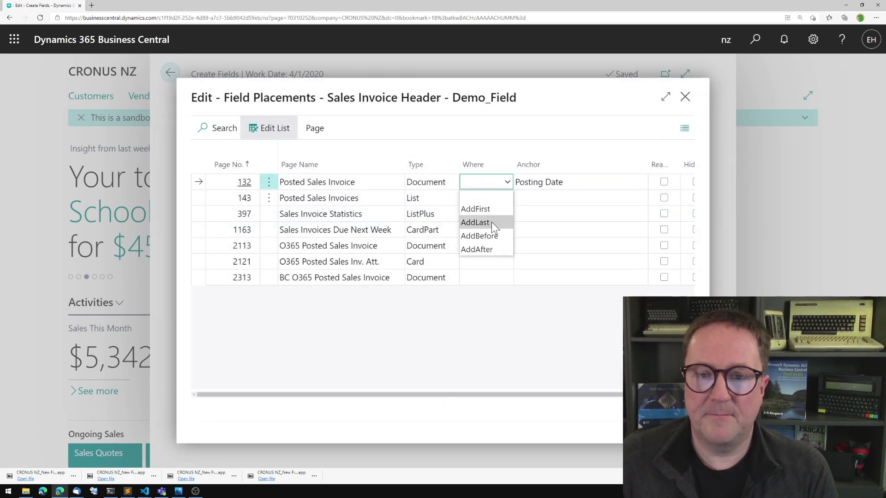
left_click(500, 256)
key("Escape")
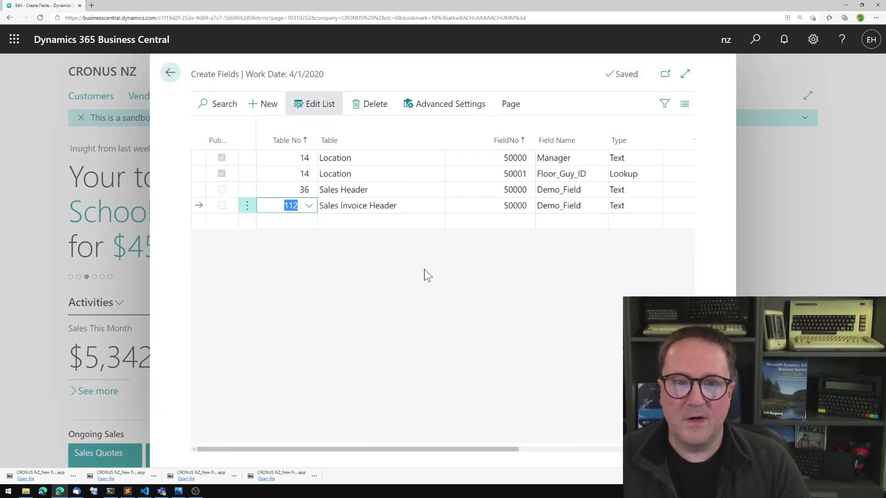
key("Escape")
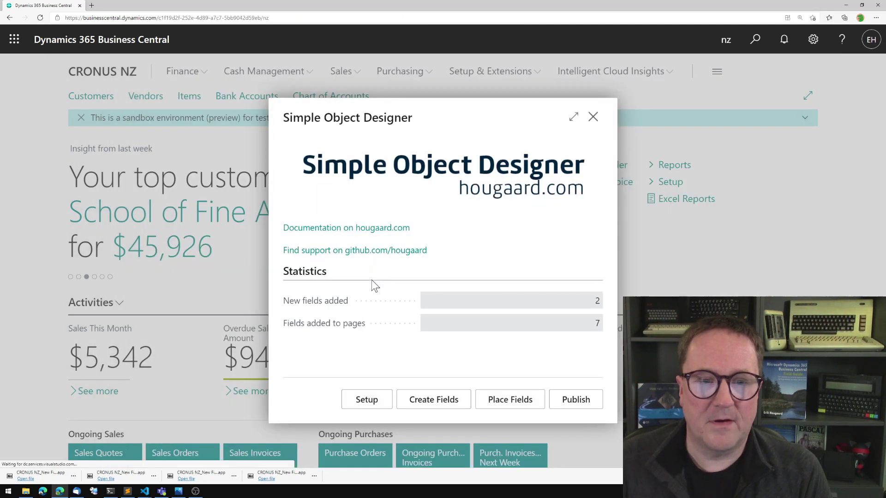
Step: Publish the new fields to this environment and acknowledge the deployment-started message
left_click(581, 401)
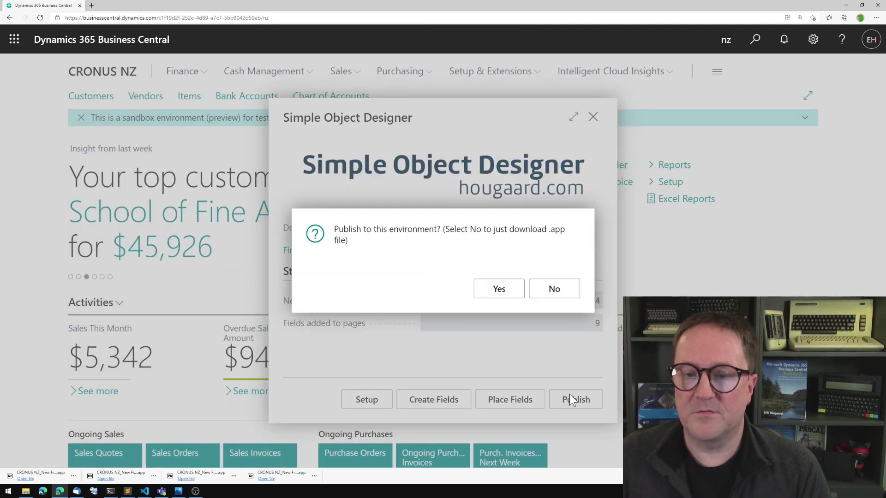
left_click(504, 288)
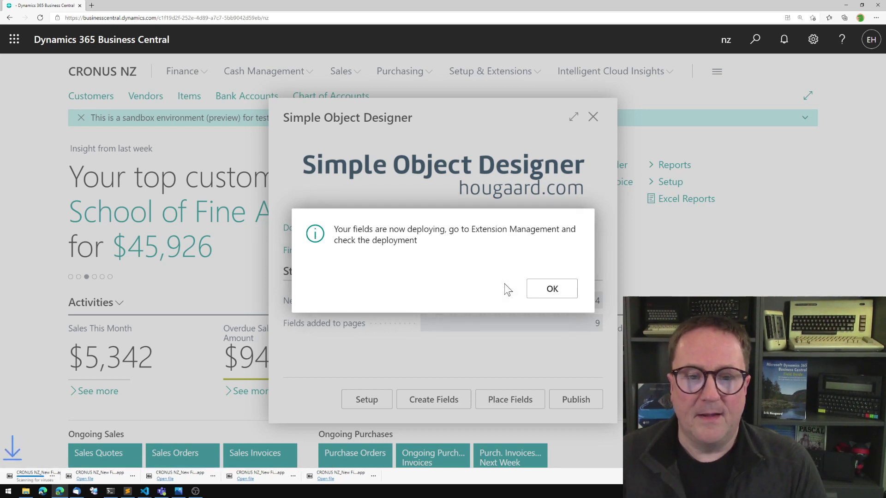
left_click(551, 290)
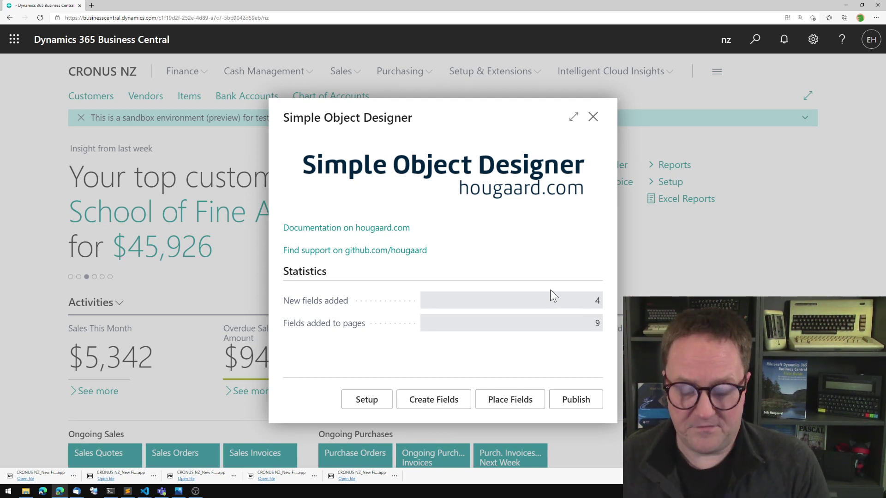
Step: Open the Extension Deployment Status page from Extension Management via the 'extension manage' search
key("alt+q")
type("extension")
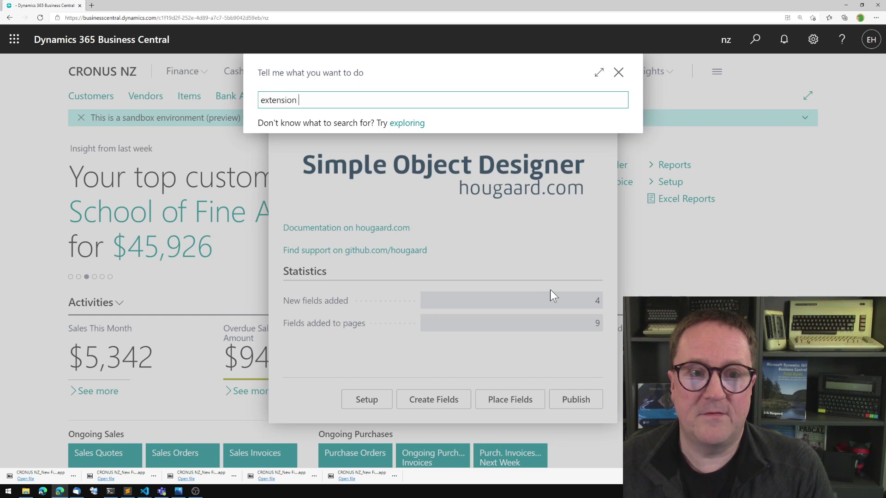
type(" manage")
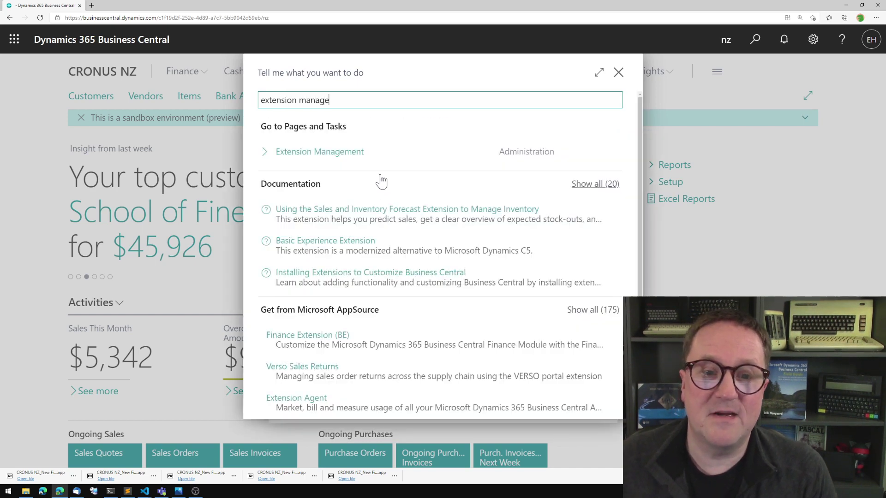
left_click(334, 152)
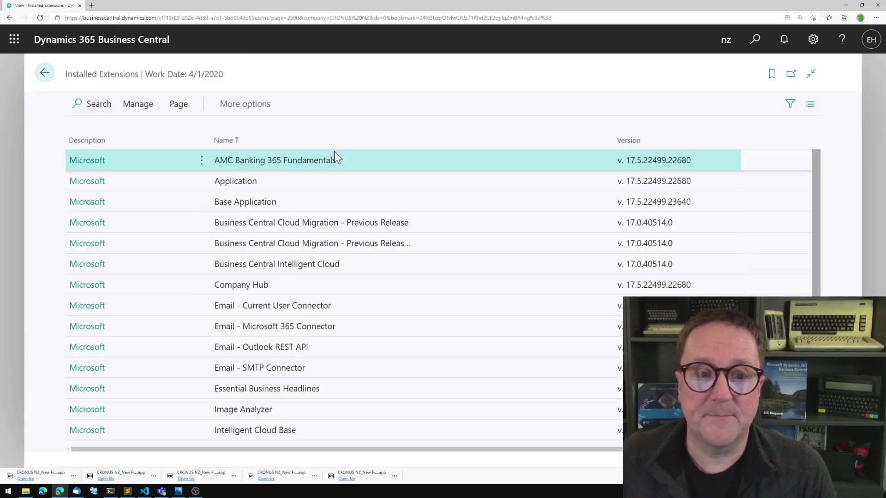
left_click(141, 107)
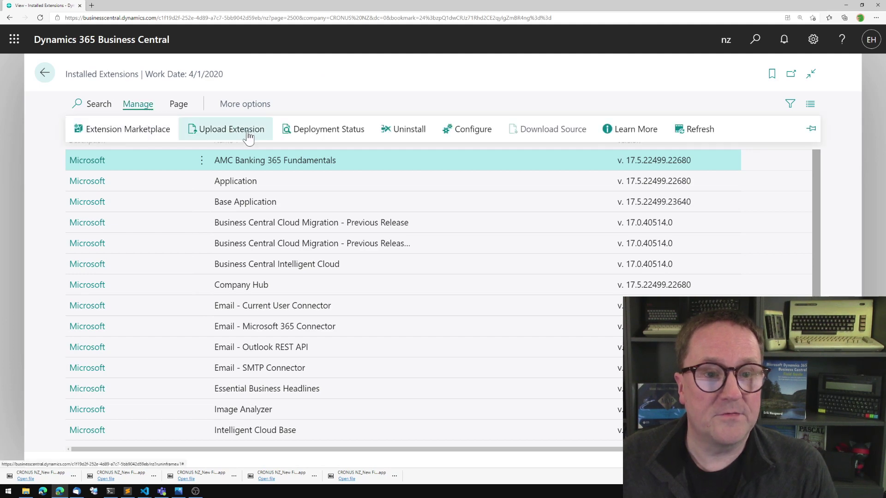
left_click(303, 125)
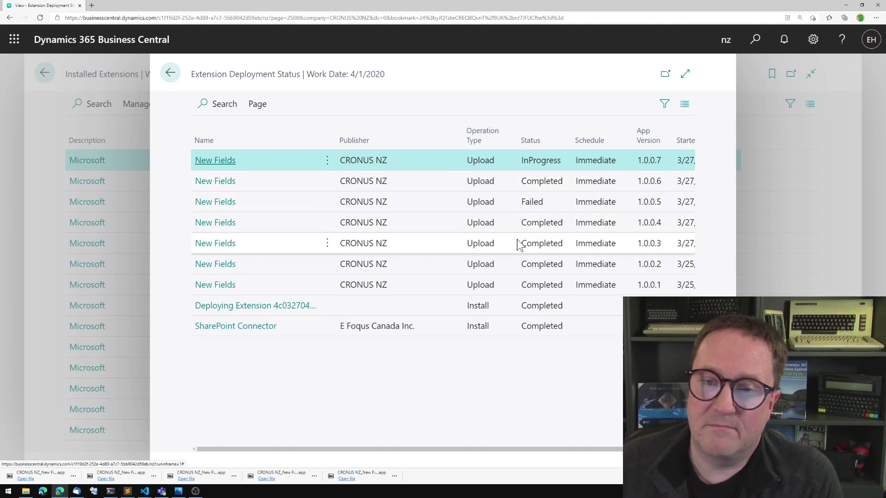
Step: Monitor the New Fields 1.0.0.7 deployment row until it shows Completed
left_click(548, 176)
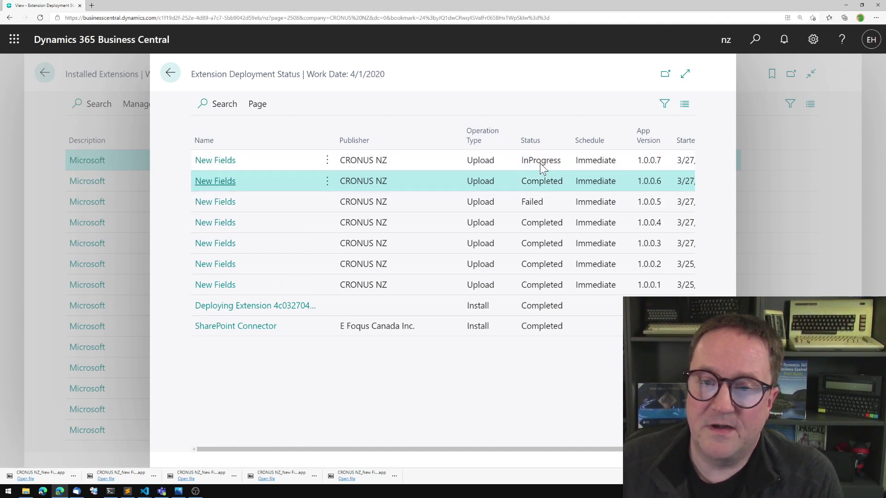
left_click(537, 161)
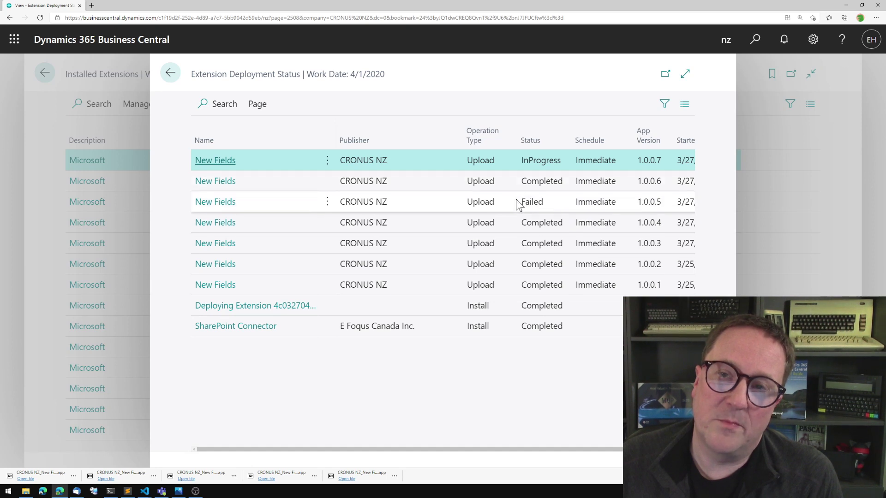
left_click(564, 180)
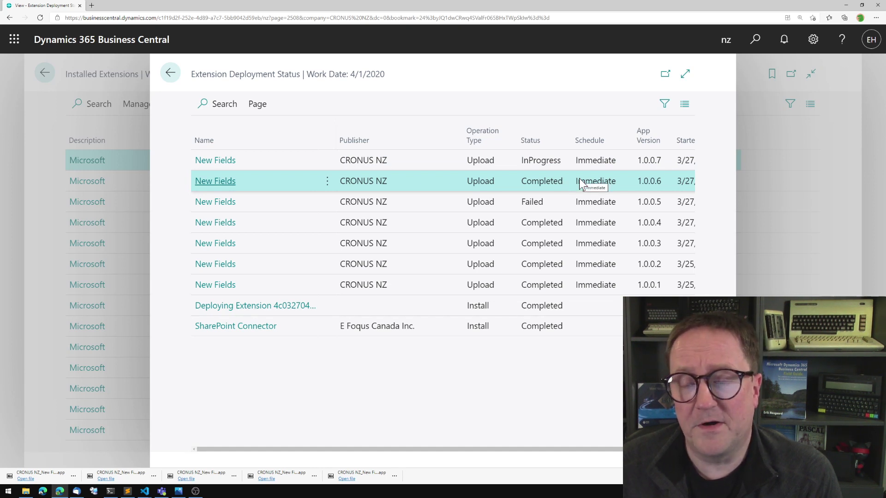
left_click(493, 164)
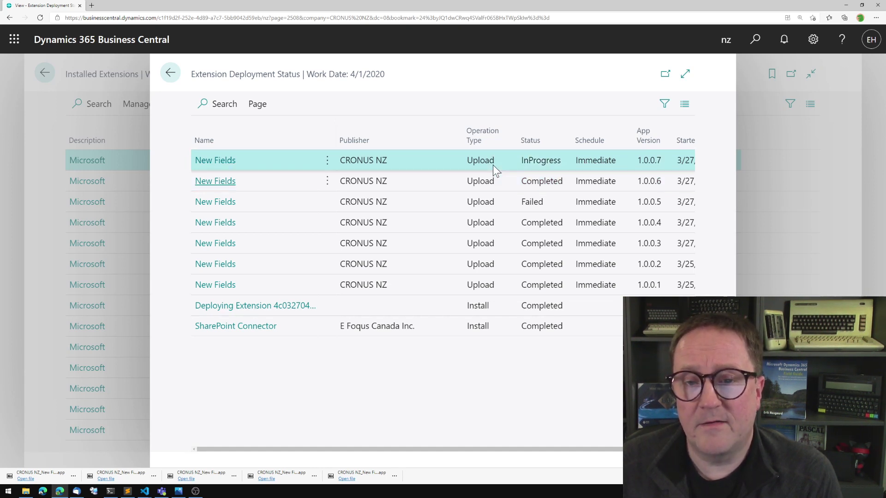
left_click(482, 178)
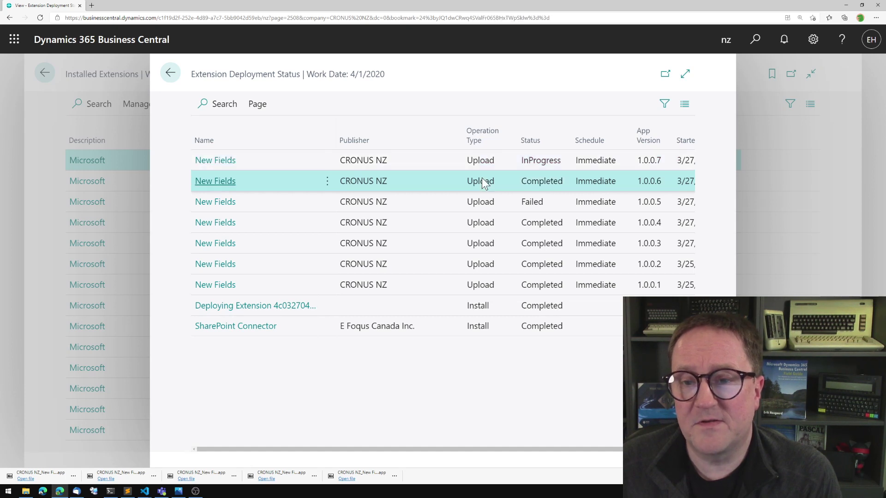
left_click(446, 160)
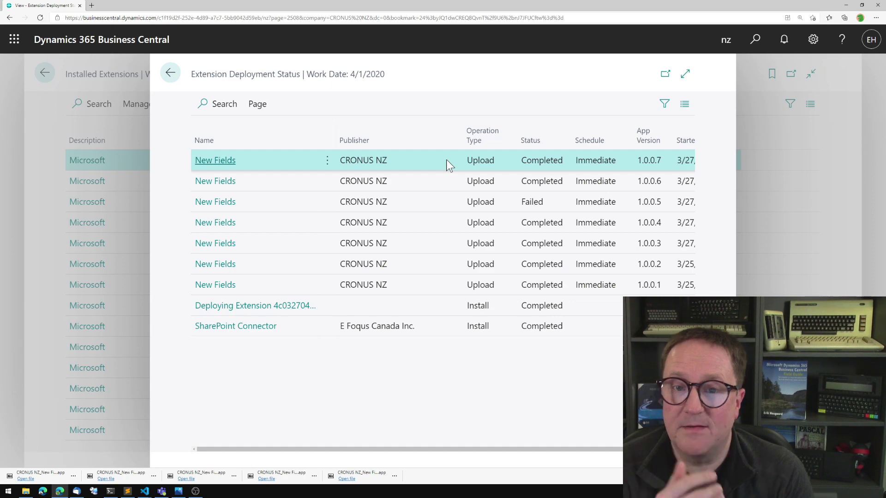
Step: Open sales order 101001 from the Sales Orders list and acknowledge the restart message
key("Escape")
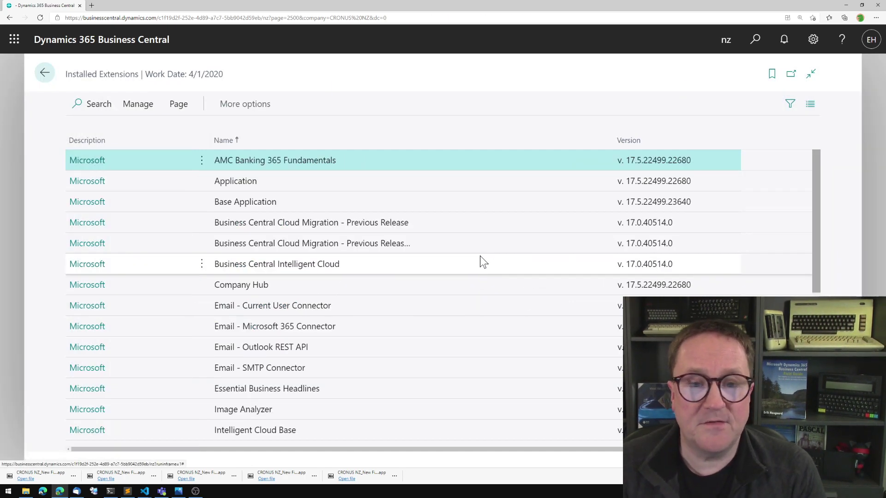
key("alt+q")
type("sales or")
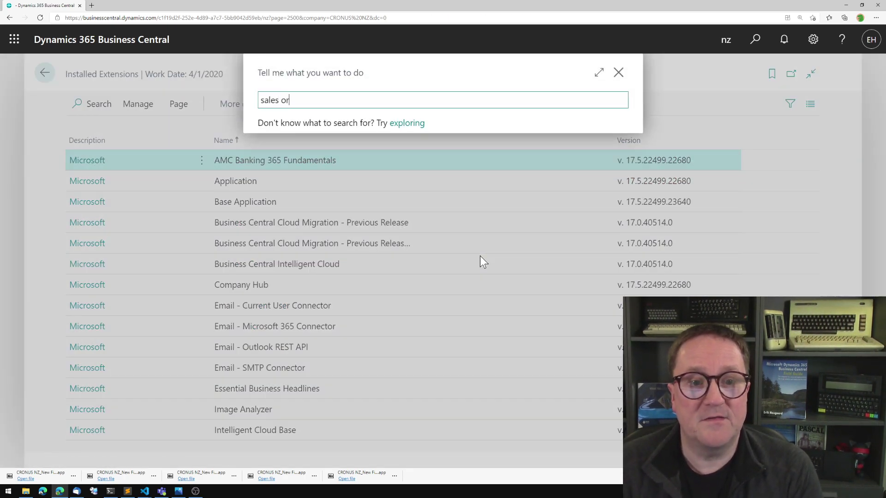
type("der")
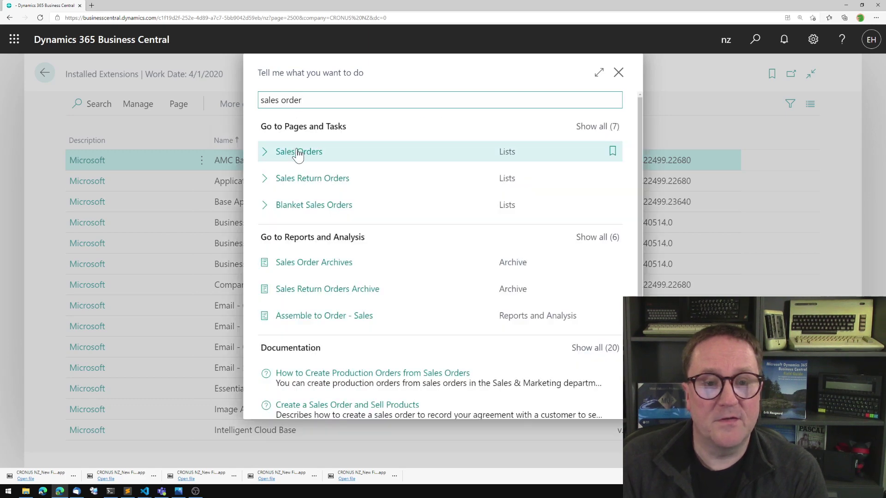
left_click(298, 152)
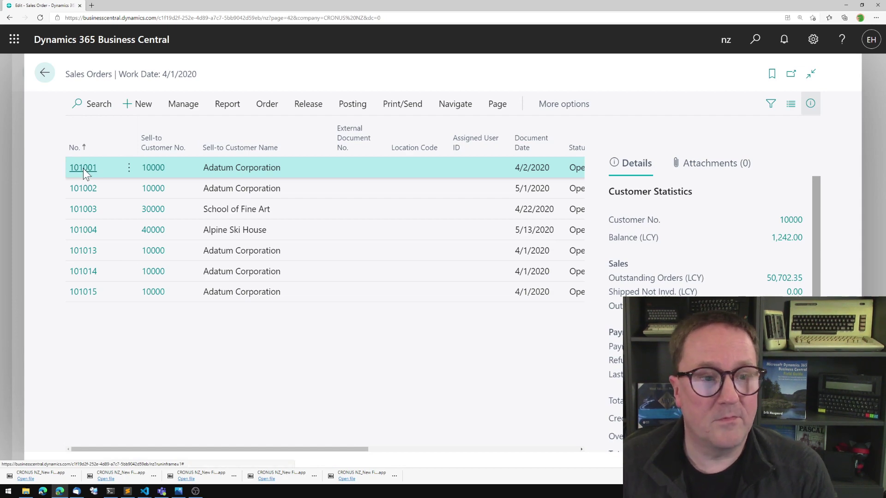
left_click(83, 168)
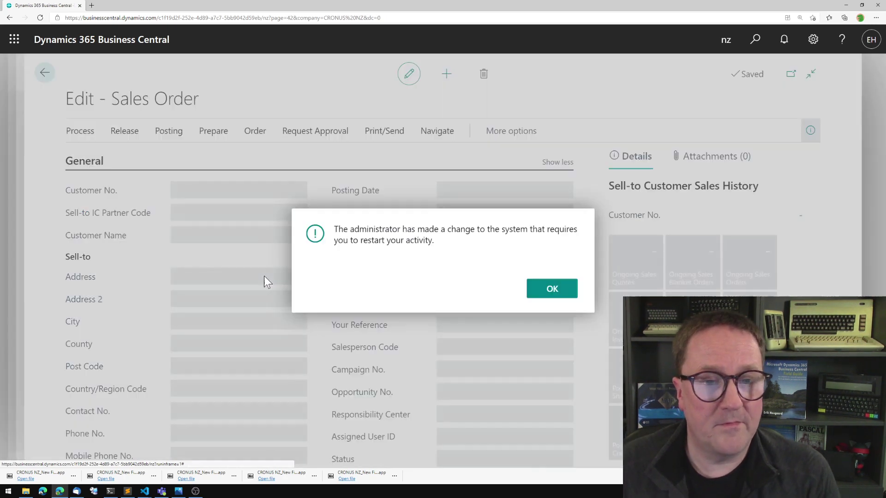
left_click(556, 289)
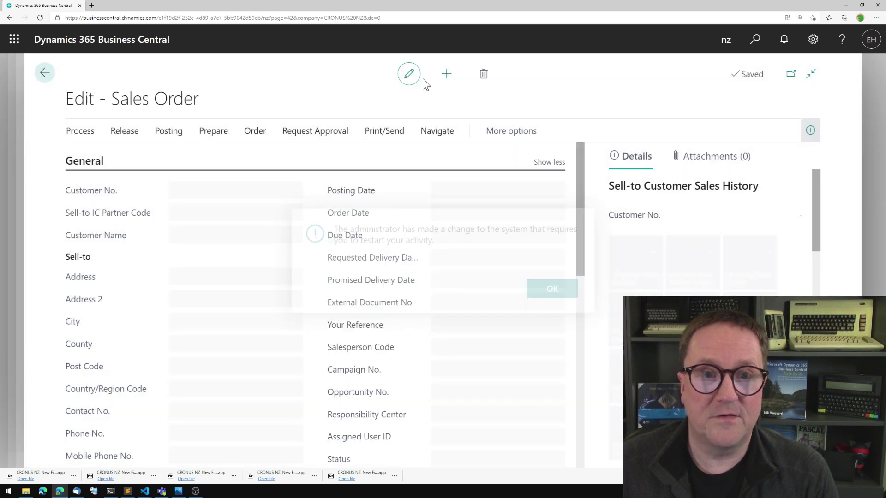
Step: Reload Business Central at the /nz environment root URL, leaving the order page
left_click(360, 16)
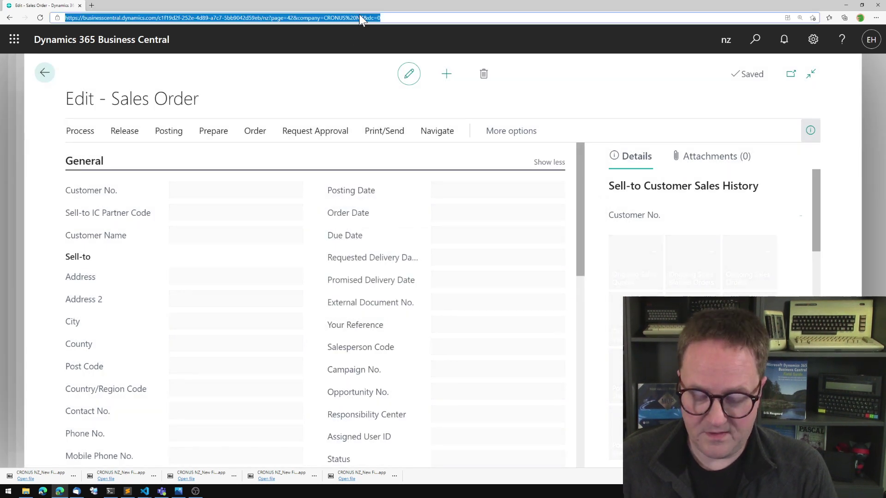
type("nz")
key("Down")
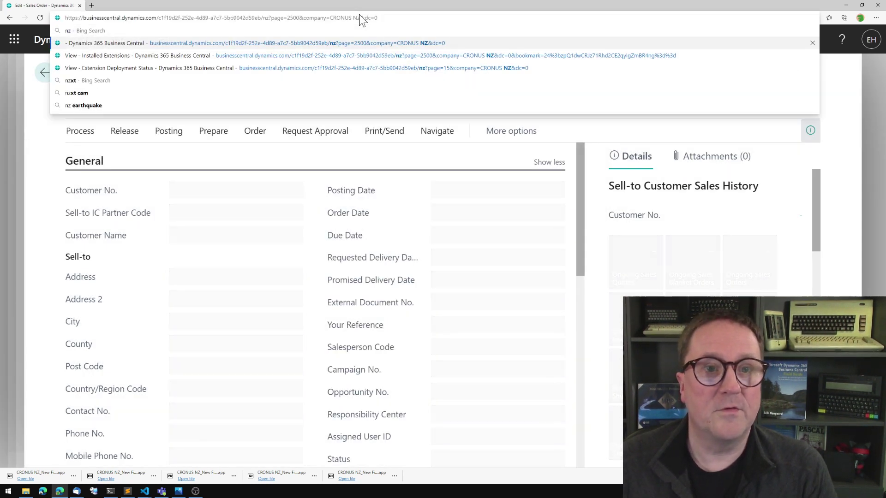
key("BackSpace")
key("BackSpace")
key("BackSpace")
key("BackSpace")
key("BackSpace")
key("BackSpace")
key("BackSpace")
key("BackSpace")
key("BackSpace")
key("BackSpace")
key("BackSpace")
key("BackSpace")
key("BackSpace")
key("BackSpace")
key("BackSpace")
key("BackSpace")
key("BackSpace")
key("BackSpace")
key("BackSpace")
key("BackSpace")
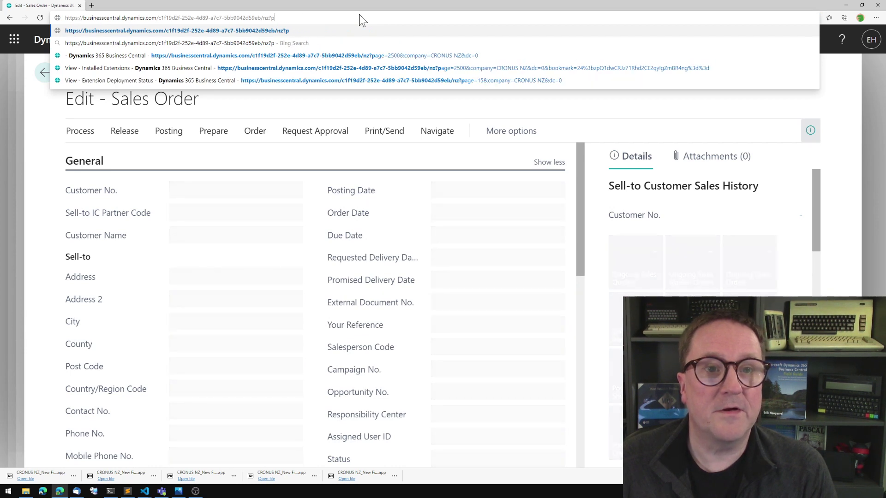
key("BackSpace")
key("BackSpace")
key("Return")
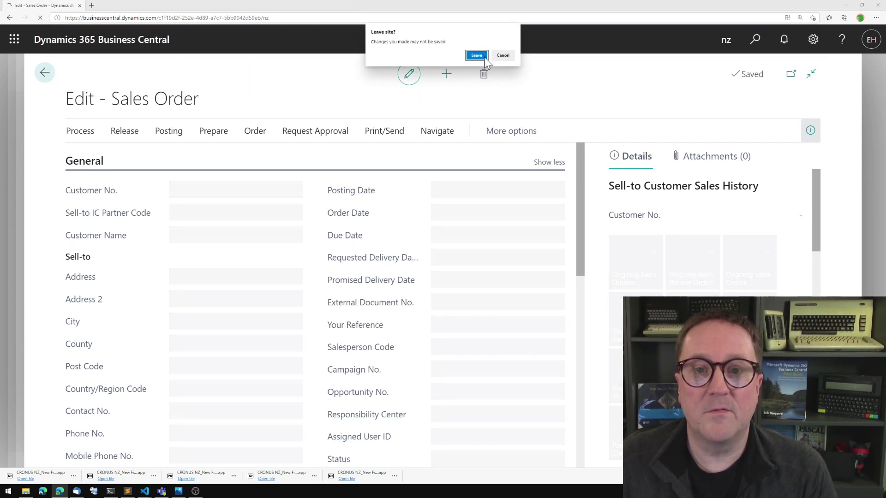
left_click(478, 56)
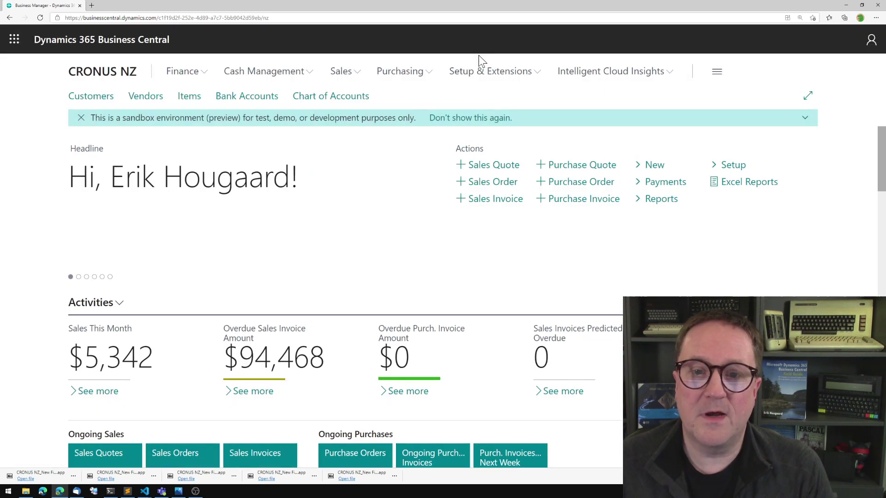
Step: Open sales order 101001 and enter 'Demo Value' in its Demo Field
key("alt+q")
type("s")
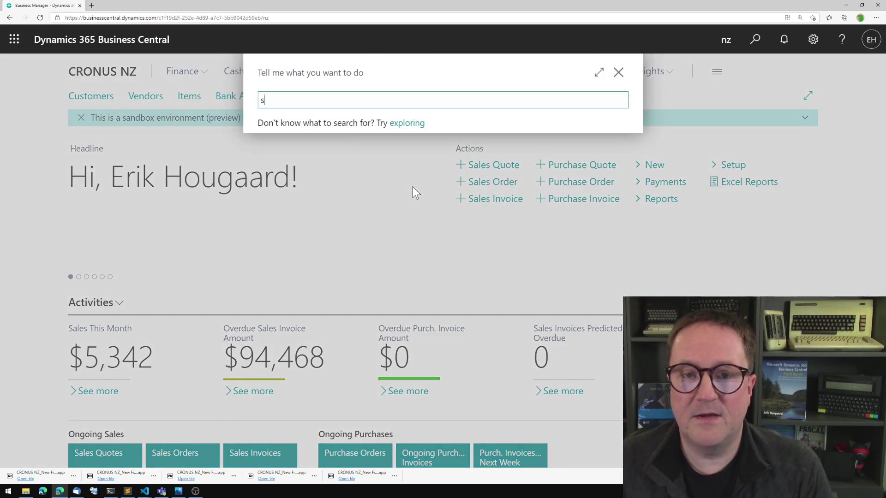
type("ales orers")
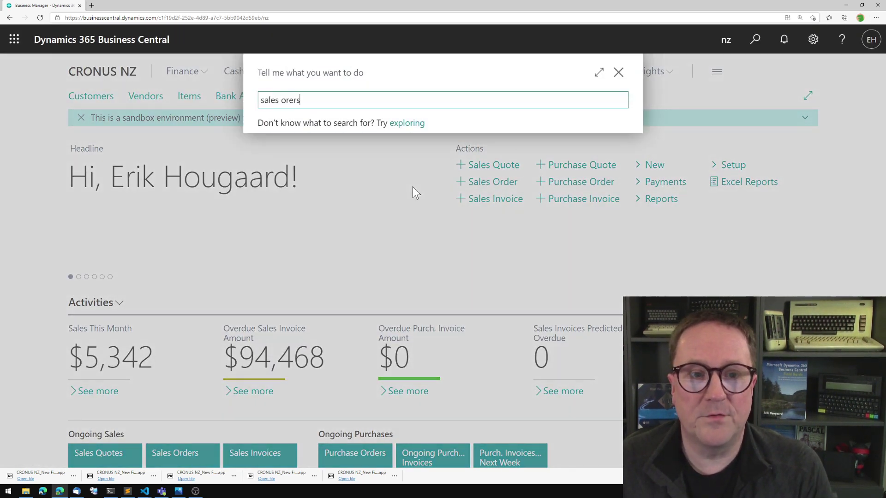
left_click(300, 152)
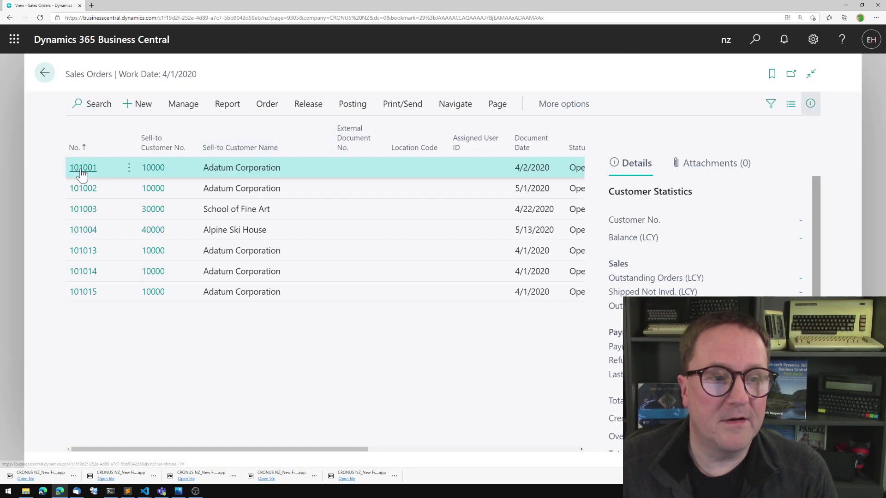
left_click(82, 168)
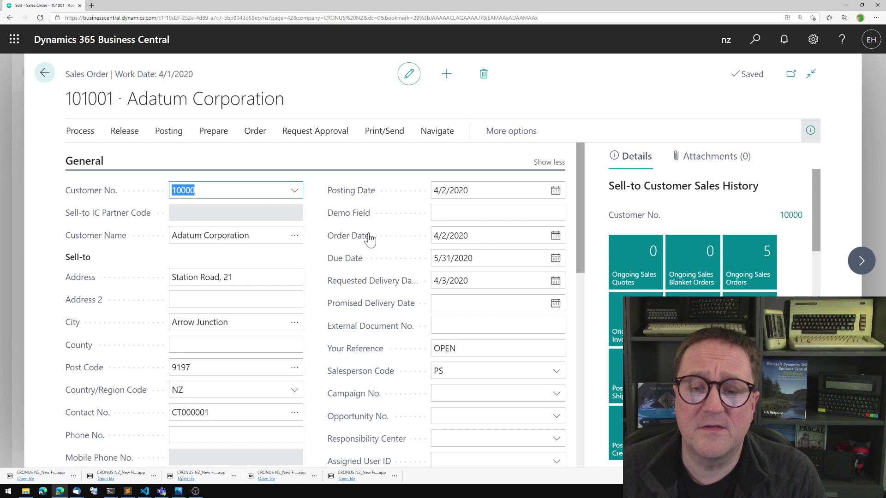
left_click(436, 213)
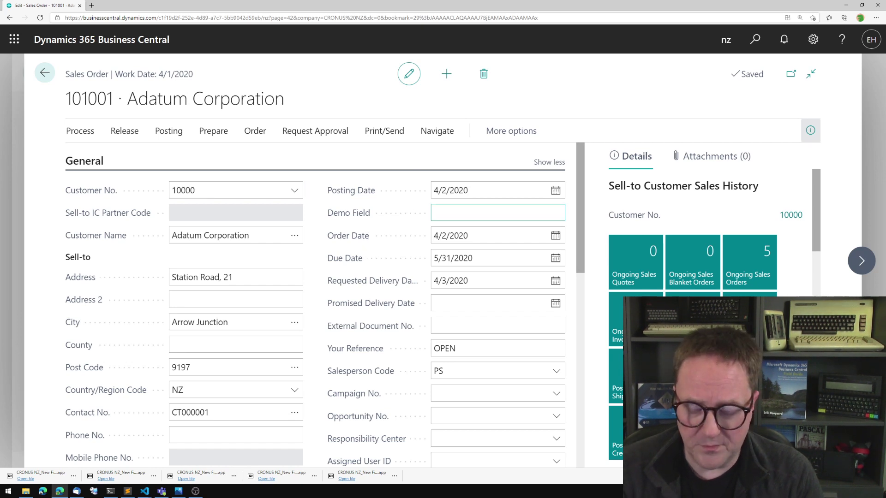
type("Demo Value")
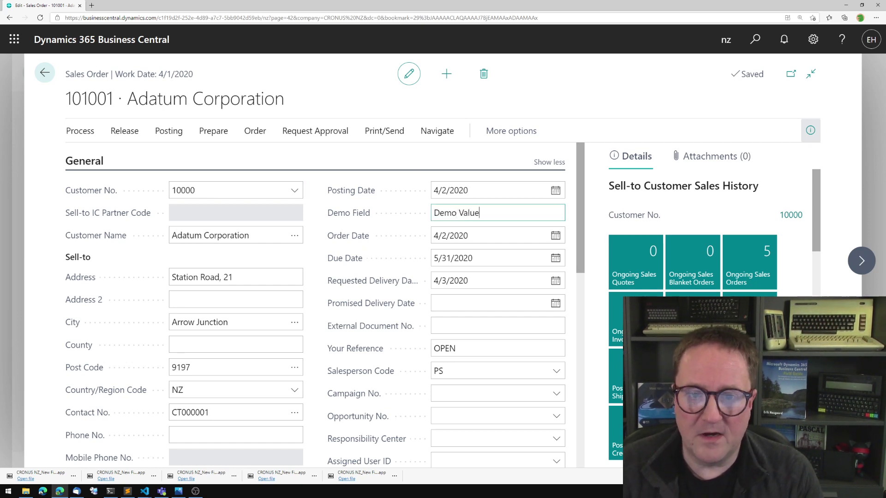
key("Tab")
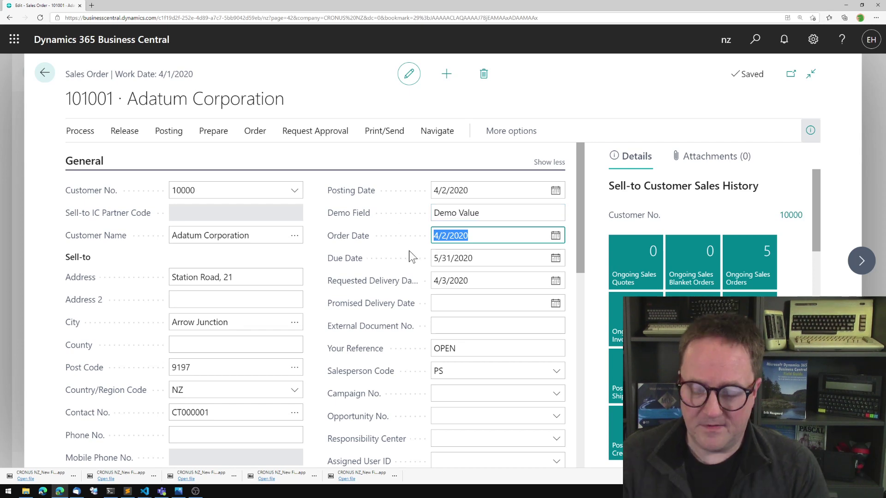
Step: Post order 101001 with Ship and Invoice and open posted invoice 103209
key("F9")
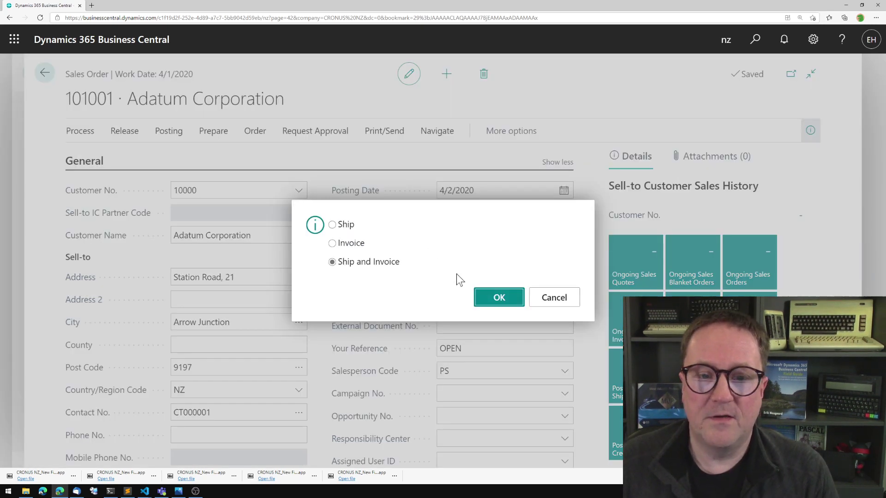
left_click(501, 298)
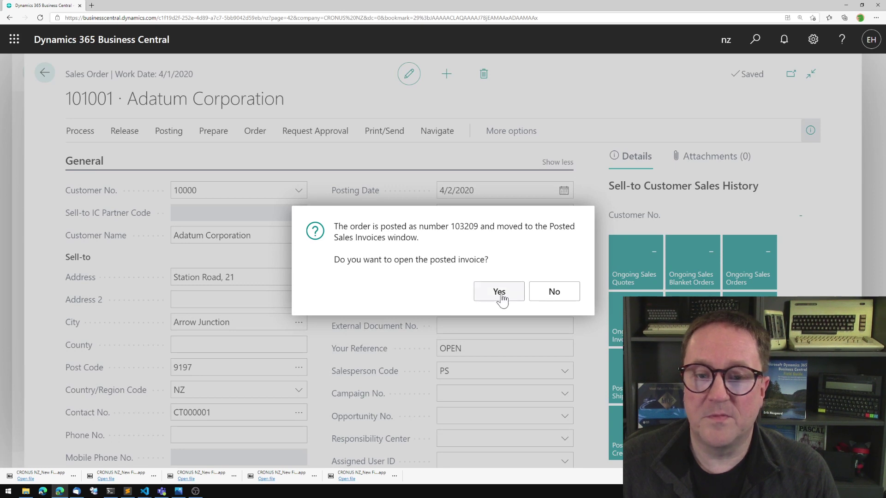
left_click(495, 292)
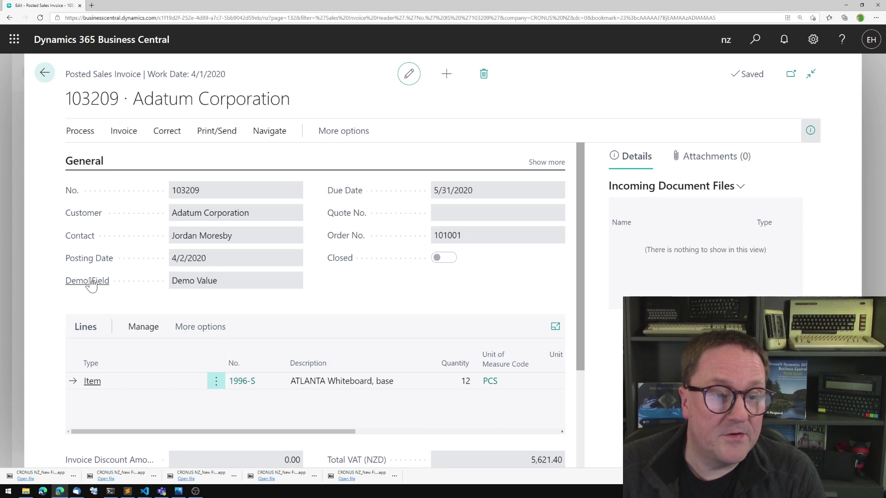
Step: Check that Demo_Field on posted invoice 103209 shows 'Demo Value'
mouse_move(81, 286)
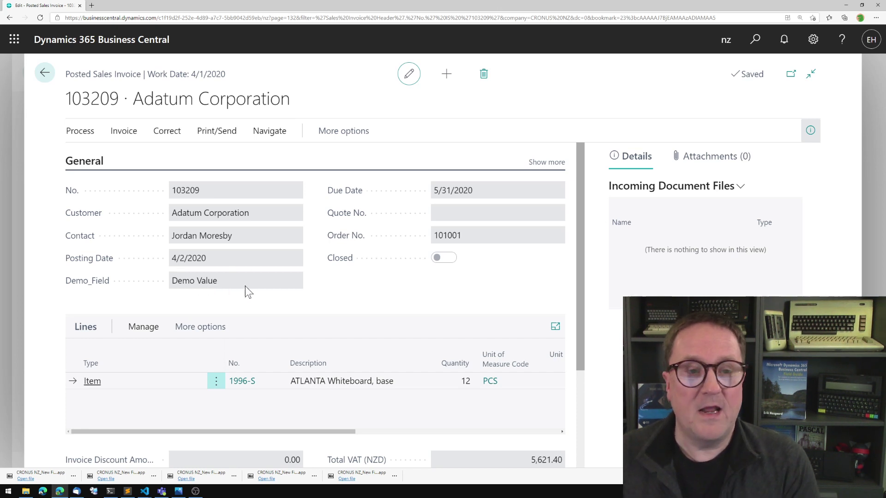
Step: Close the posted invoice, search 'design' and open the Simple Object Designer page
key("Escape")
key("alt+q")
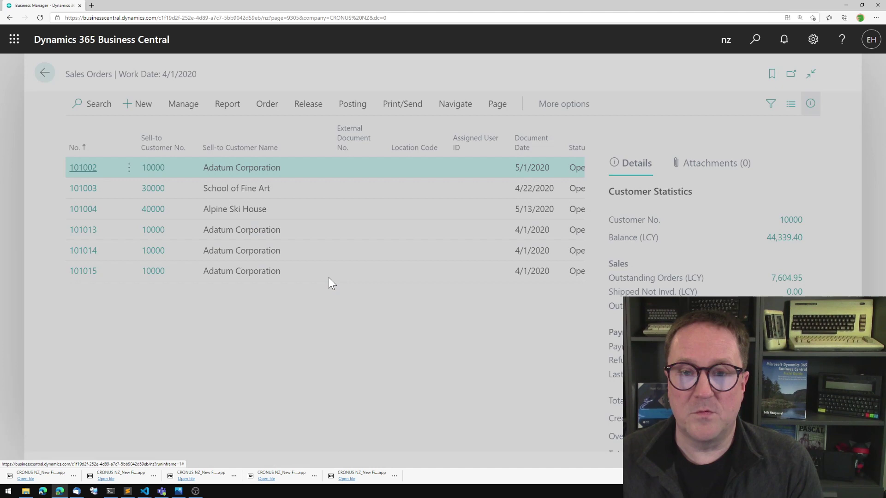
type("de")
key("BackSpace")
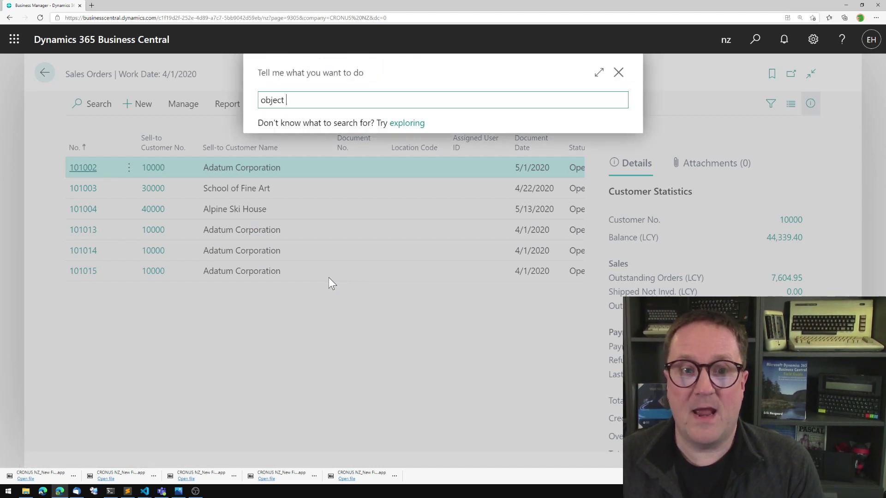
type("esign")
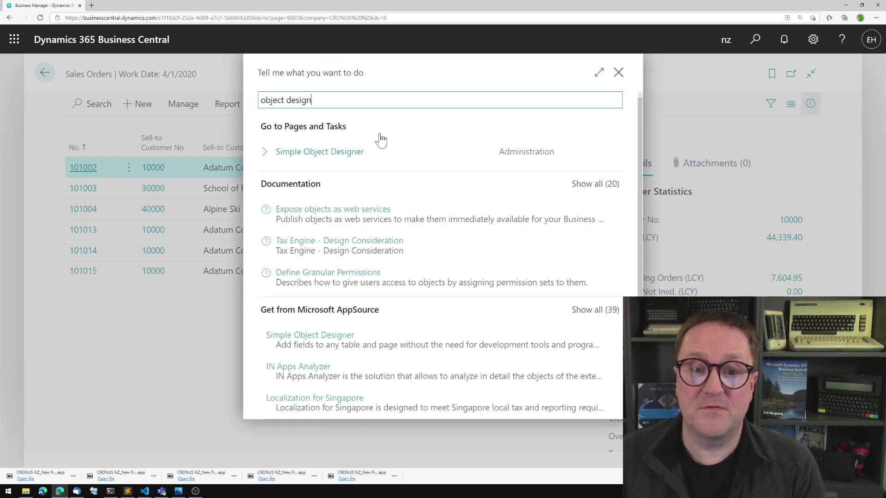
left_click(344, 152)
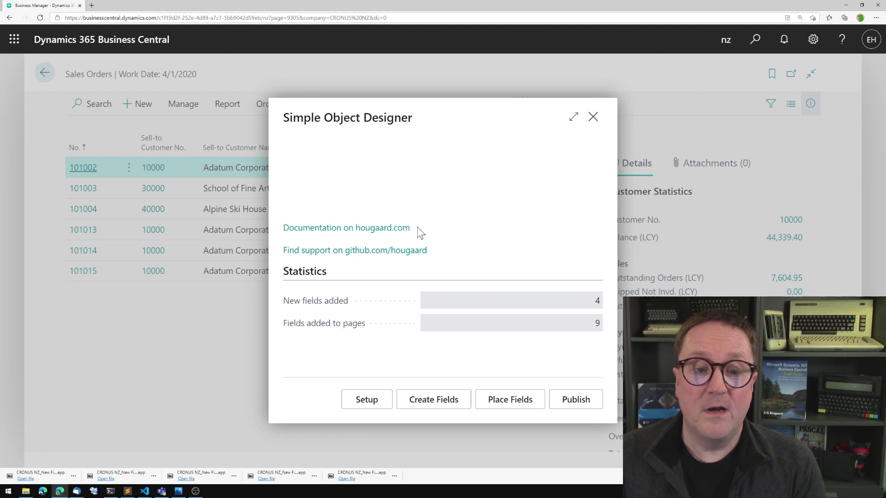
Step: Open the Simple Object Designer documentation at hougaard.com/Designer in a new Edge tab
left_click(377, 227)
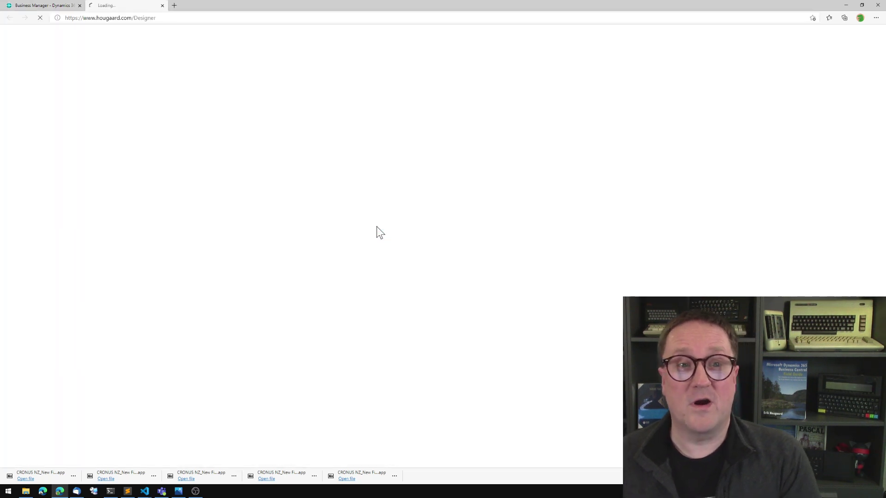